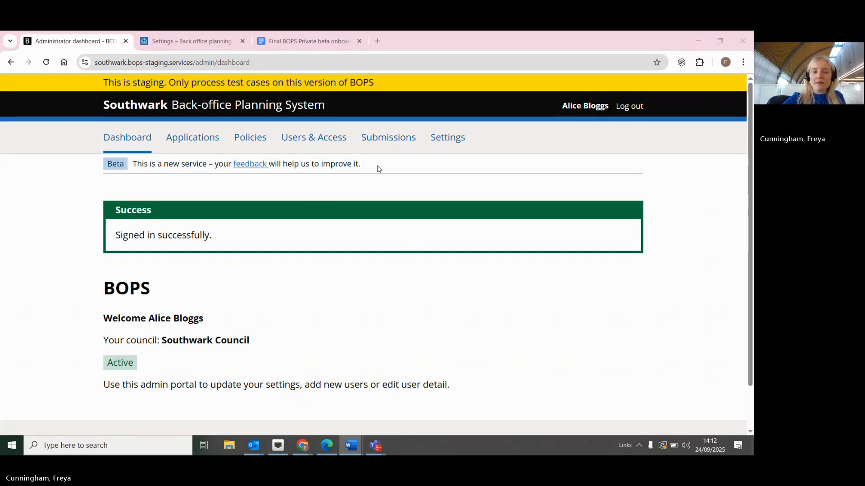
- Open the Manage GOV.UK Notify page in the settings of the Southwark BOPS admin portal
{"action": "left_click", "coordinate": [446, 141]}
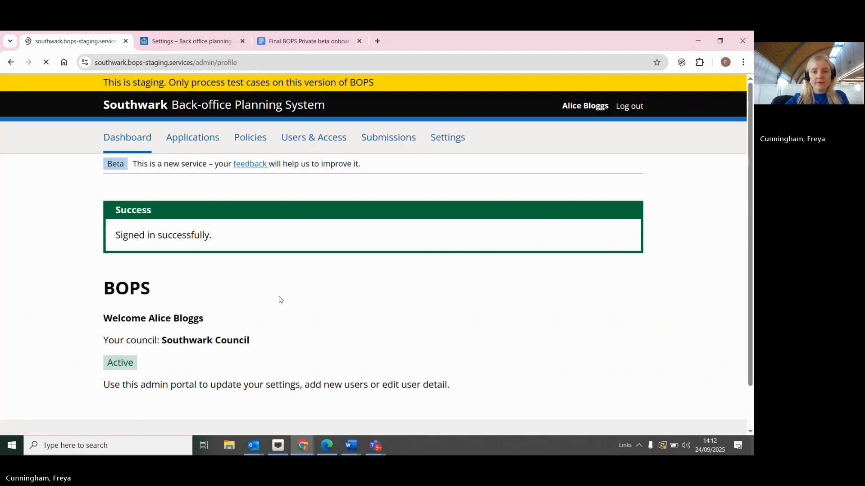
{"action": "scroll", "coordinate": [210, 311], "scroll_direction": "down", "scroll_amount": 1}
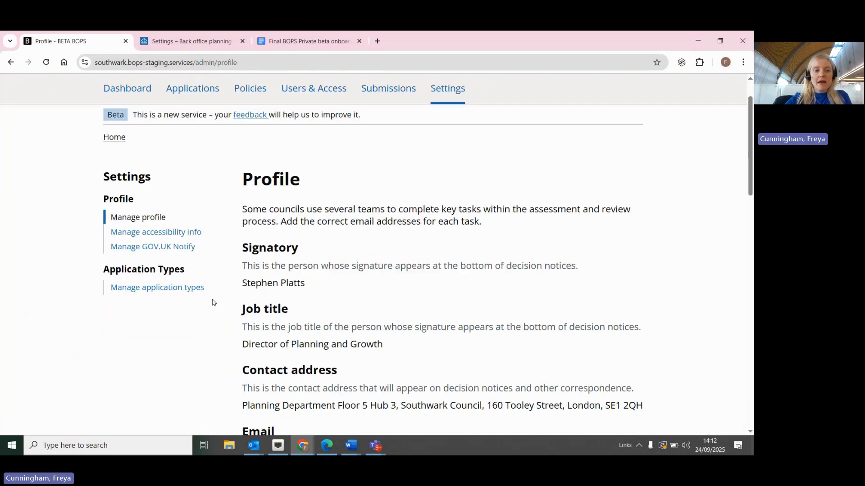
{"action": "left_click", "coordinate": [155, 249]}
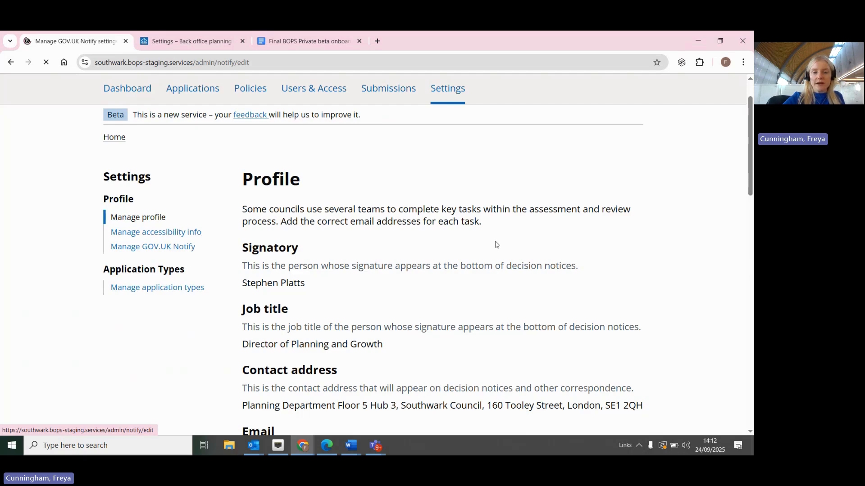
{"action": "scroll", "coordinate": [687, 227], "scroll_direction": "down", "scroll_amount": 2}
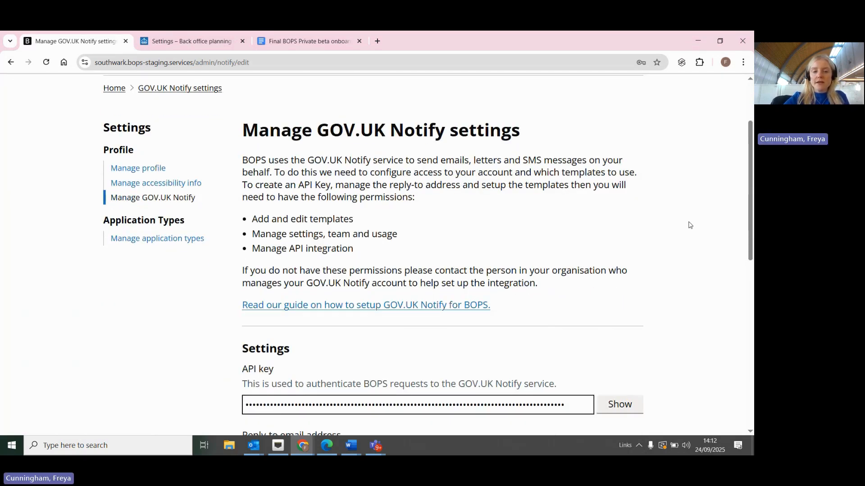
- Review the required permissions and the API key, reply-to email address and template fields of the GOV.UK Notify settings
{"action": "scroll", "coordinate": [684, 225], "scroll_direction": "down", "scroll_amount": 1}
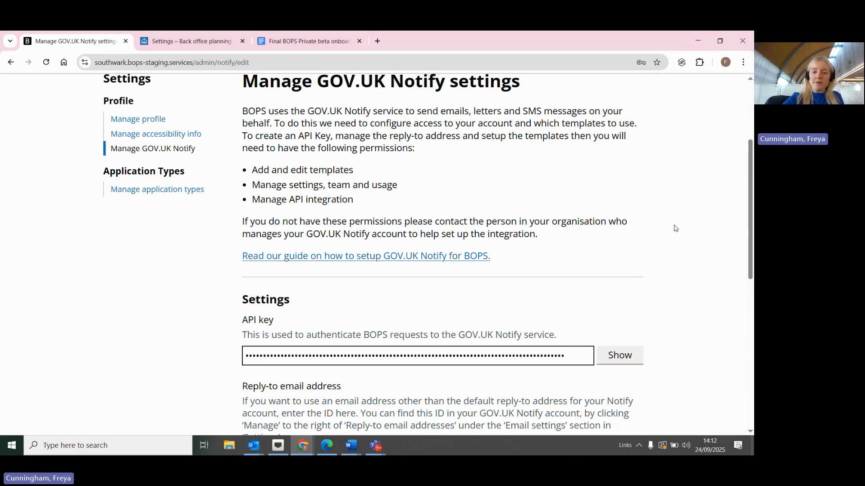
{"action": "scroll", "coordinate": [674, 228], "scroll_direction": "up", "scroll_amount": 1}
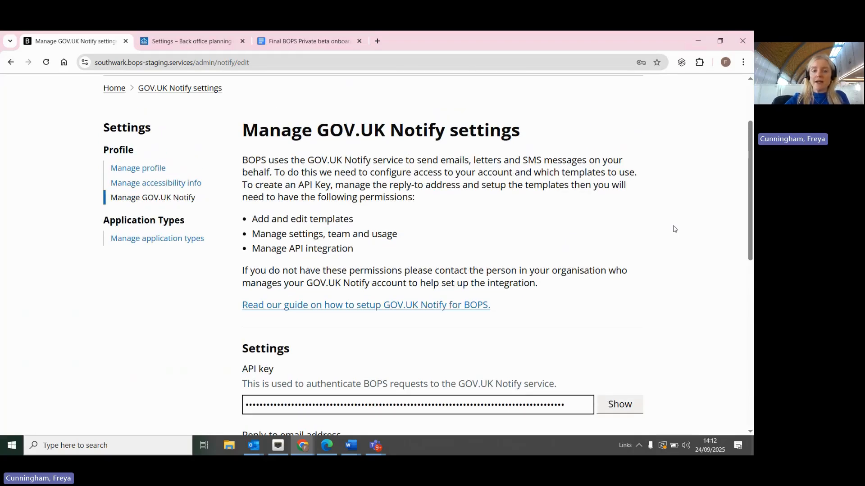
{"action": "scroll", "coordinate": [653, 235], "scroll_direction": "down", "scroll_amount": 3}
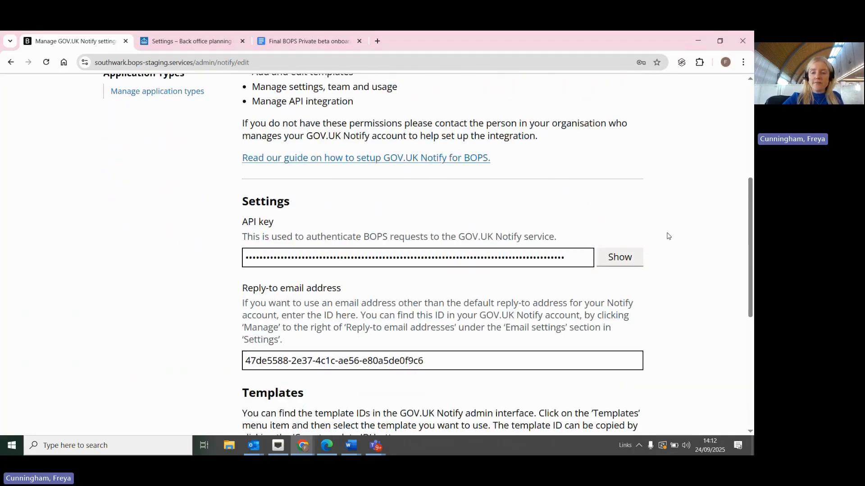
{"action": "scroll", "coordinate": [667, 236], "scroll_direction": "down", "scroll_amount": 2}
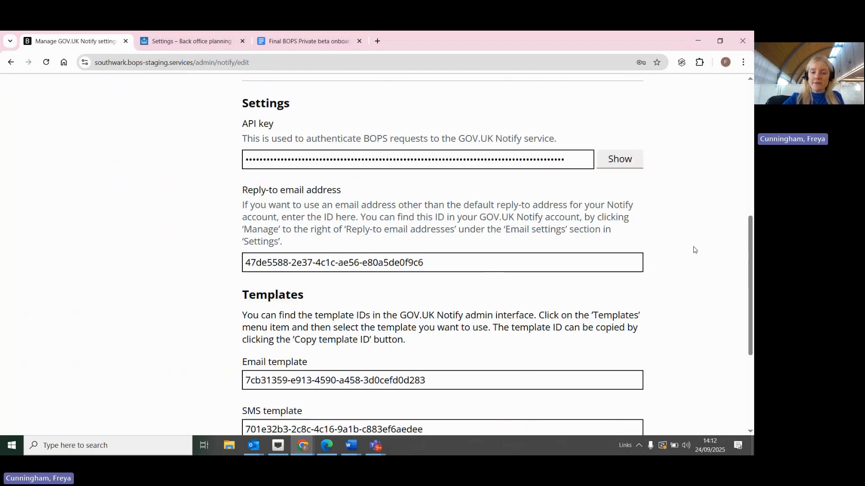
{"action": "scroll", "coordinate": [694, 249], "scroll_direction": "down", "scroll_amount": 3}
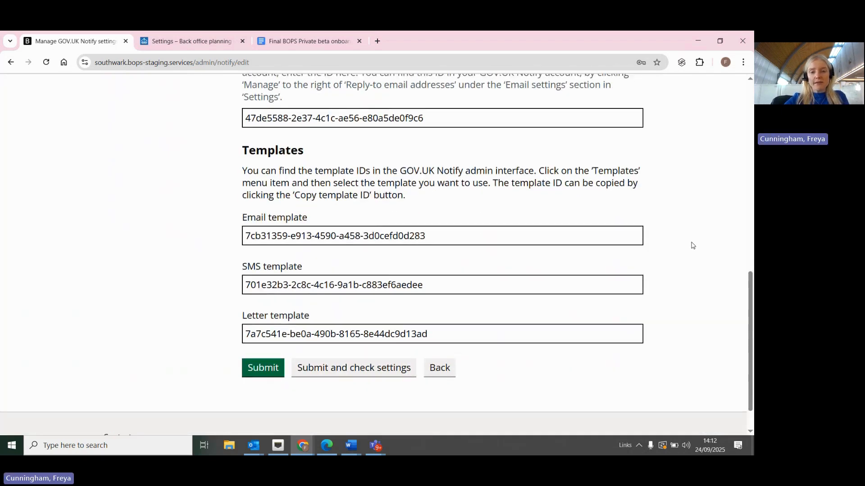
{"action": "scroll", "coordinate": [692, 245], "scroll_direction": "up", "scroll_amount": 2}
{"action": "scroll", "coordinate": [692, 245], "scroll_direction": "up", "scroll_amount": 5}
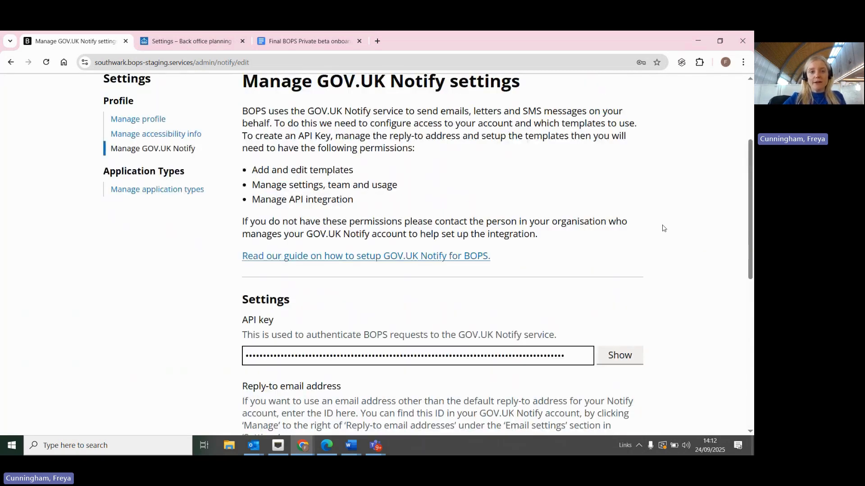
- Switch to GOV.UK Notify and open the live service Back office planning system from the list of services
{"action": "left_click", "coordinate": [194, 48]}
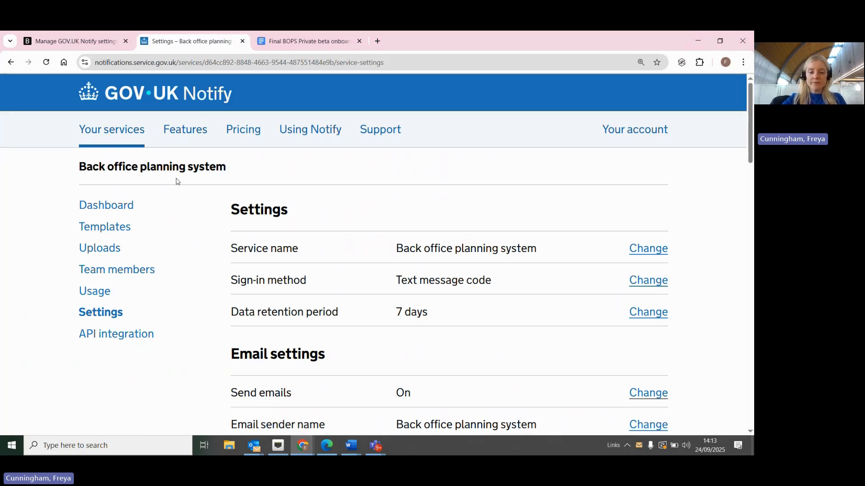
{"action": "key", "text": "Tab"}
{"action": "key", "text": "Tab"}
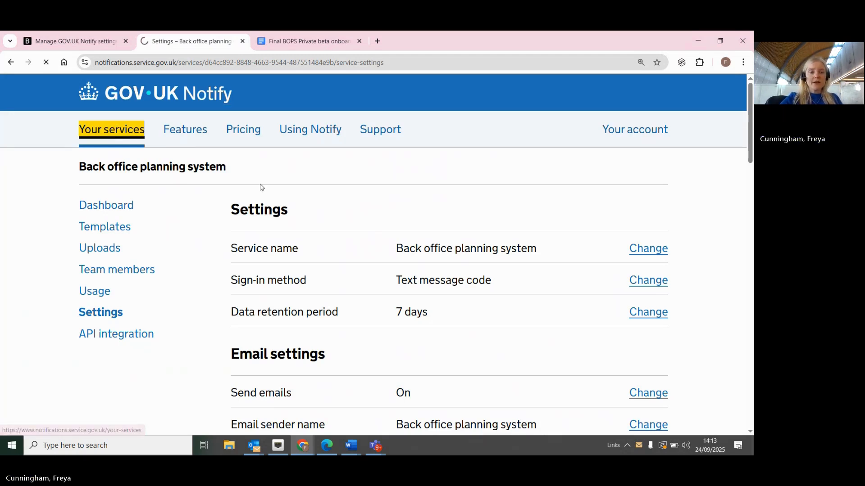
{"action": "key", "text": "Return"}
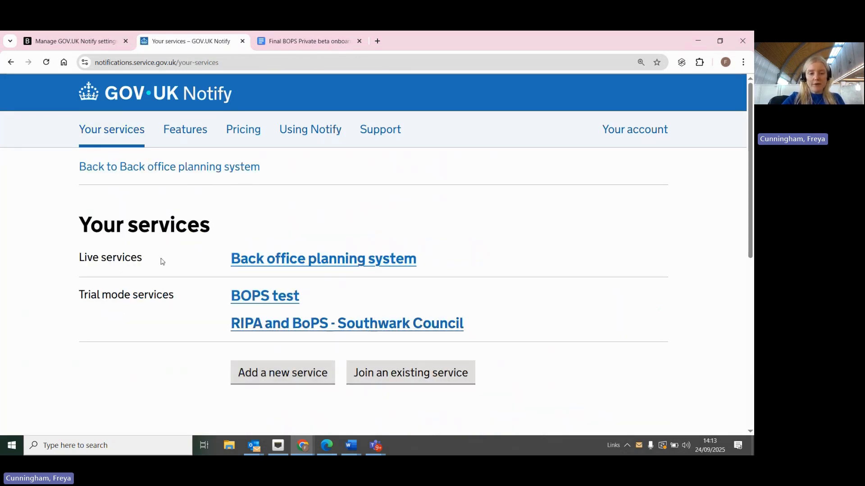
{"action": "left_click", "coordinate": [323, 264]}
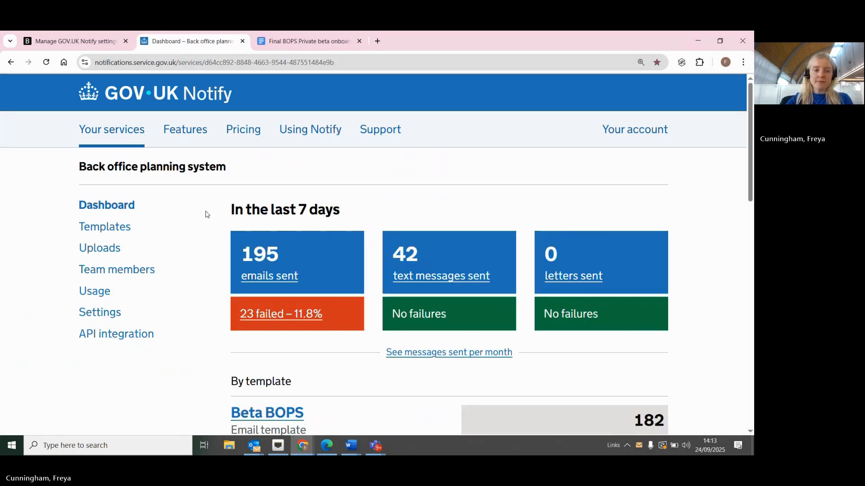
- Review the service dashboard's message figures for the last 7 days and the list of sent emails, and return to the dashboard
{"action": "scroll", "coordinate": [212, 216], "scroll_direction": "down", "scroll_amount": 1}
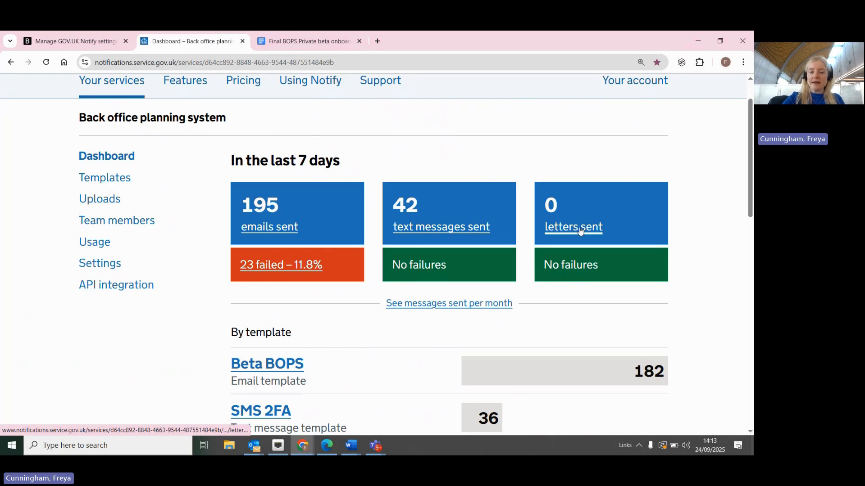
{"action": "scroll", "coordinate": [711, 223], "scroll_direction": "down", "scroll_amount": 1}
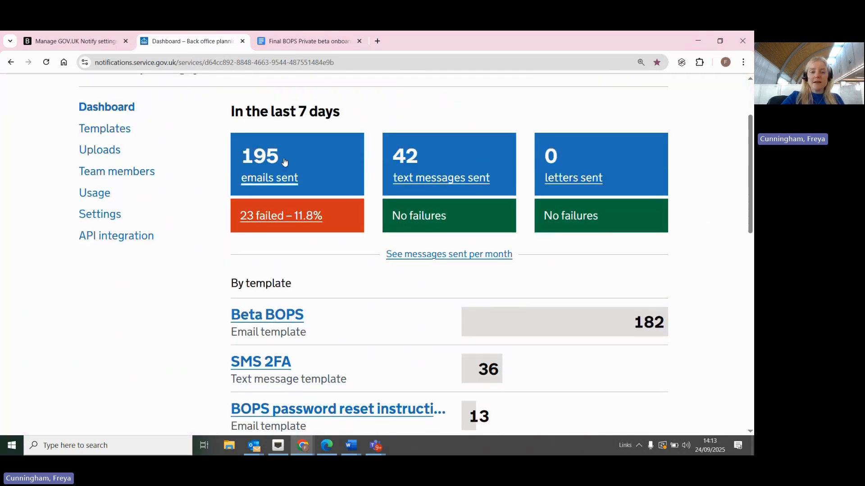
{"action": "left_click", "coordinate": [243, 162]}
{"action": "scroll", "coordinate": [330, 318], "scroll_direction": "down", "scroll_amount": 5}
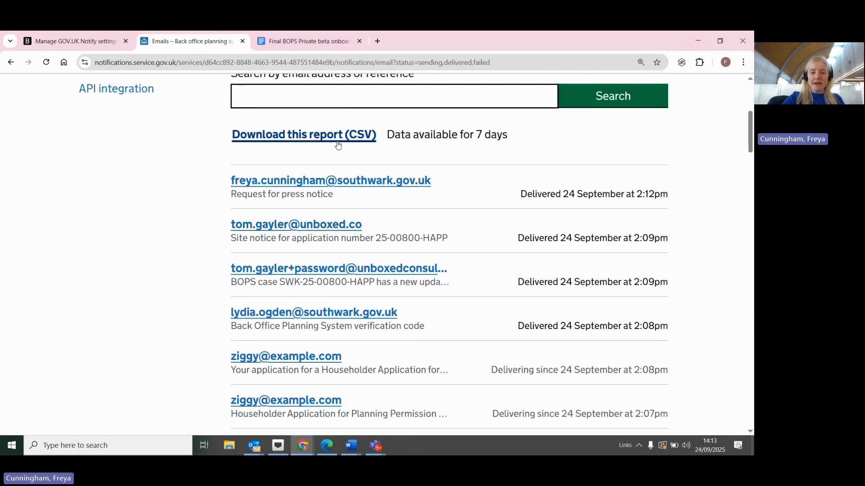
{"action": "scroll", "coordinate": [330, 319], "scroll_direction": "up", "scroll_amount": 3}
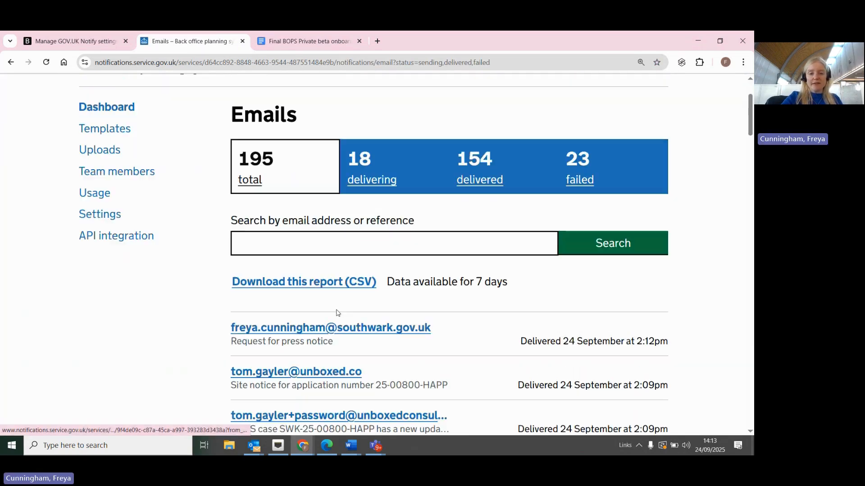
{"action": "left_click", "coordinate": [9, 65]}
{"action": "scroll", "coordinate": [470, 240], "scroll_direction": "down", "scroll_amount": 2}
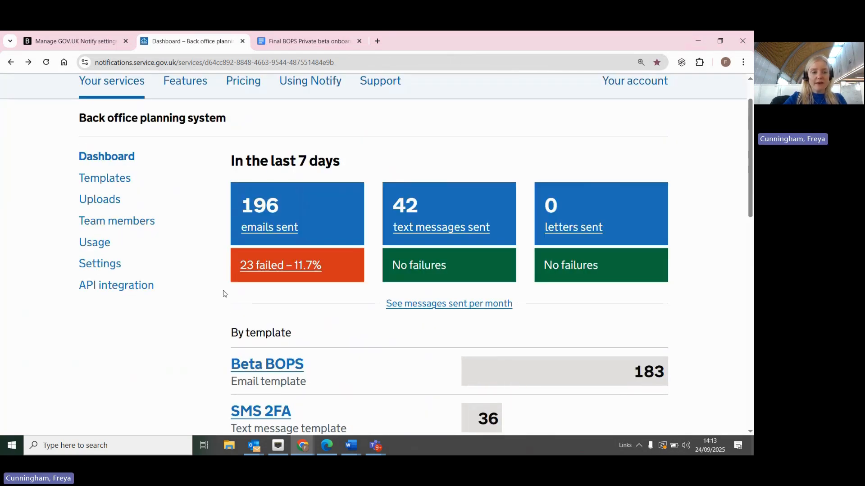
{"action": "scroll", "coordinate": [218, 296], "scroll_direction": "up", "scroll_amount": 3}
- Look through the service's team members with their permissions and its general and email settings
{"action": "left_click", "coordinate": [126, 222]}
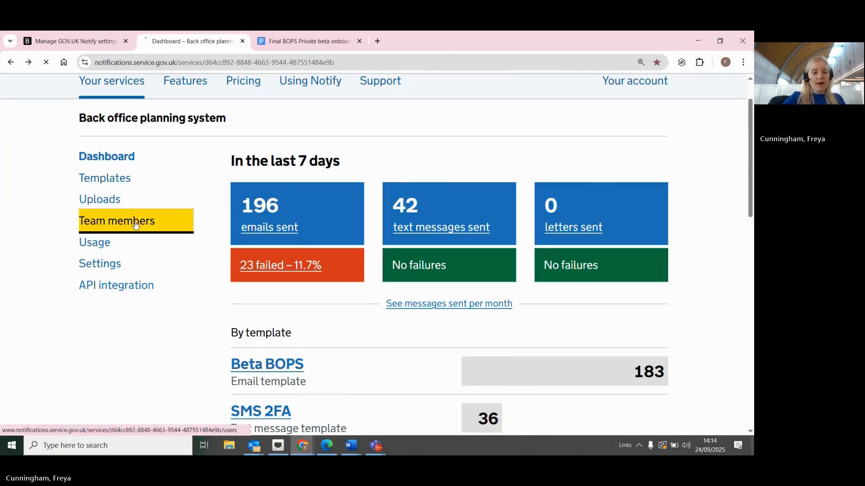
{"action": "scroll", "coordinate": [219, 248], "scroll_direction": "down", "scroll_amount": 6}
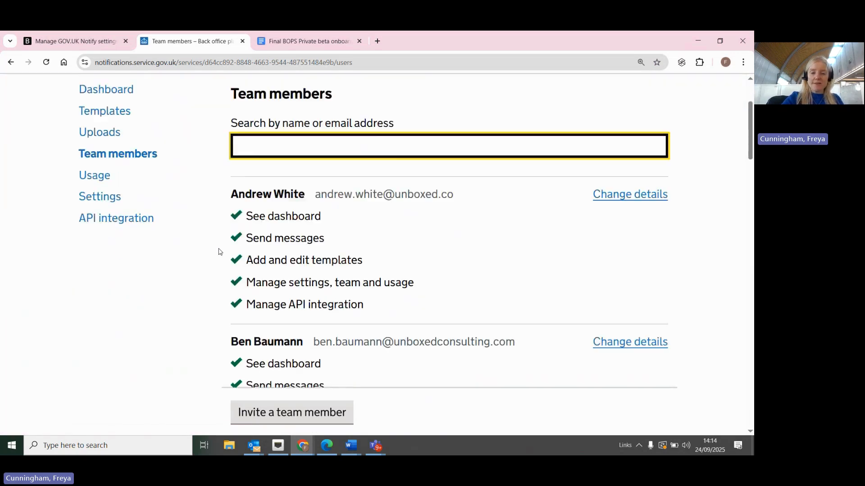
{"action": "scroll", "coordinate": [219, 251], "scroll_direction": "up", "scroll_amount": 7}
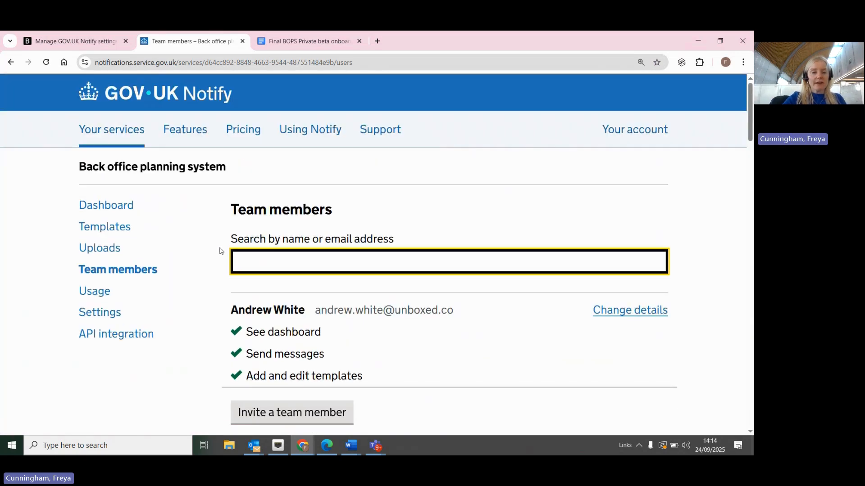
{"action": "left_click", "coordinate": [119, 312]}
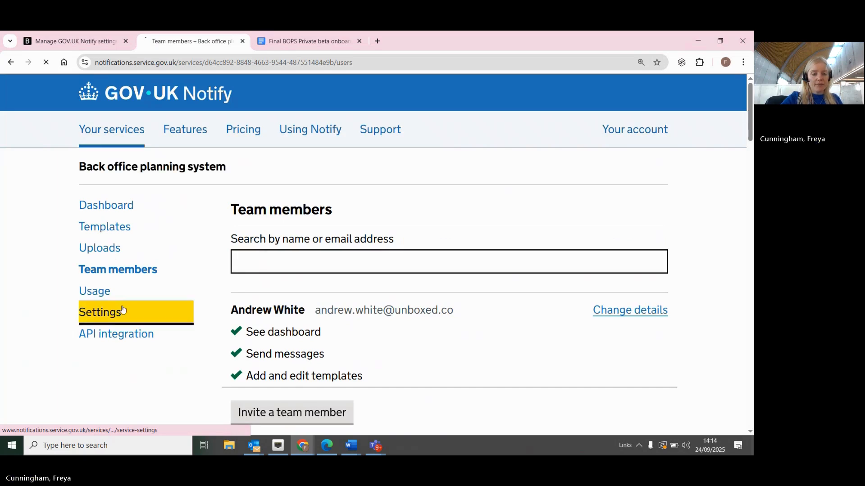
{"action": "scroll", "coordinate": [220, 276], "scroll_direction": "down", "scroll_amount": 5}
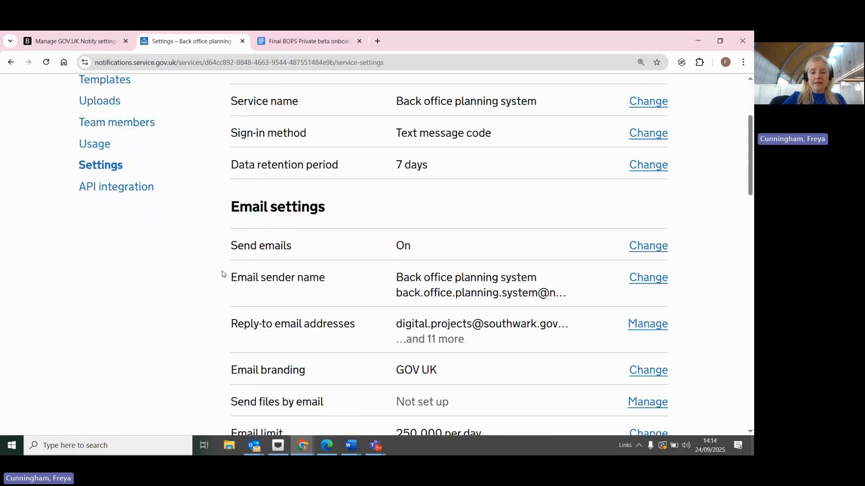
{"action": "scroll", "coordinate": [224, 272], "scroll_direction": "up", "scroll_amount": 4}
- Open the list of API keys in the service's API integration area
{"action": "left_click", "coordinate": [145, 191]}
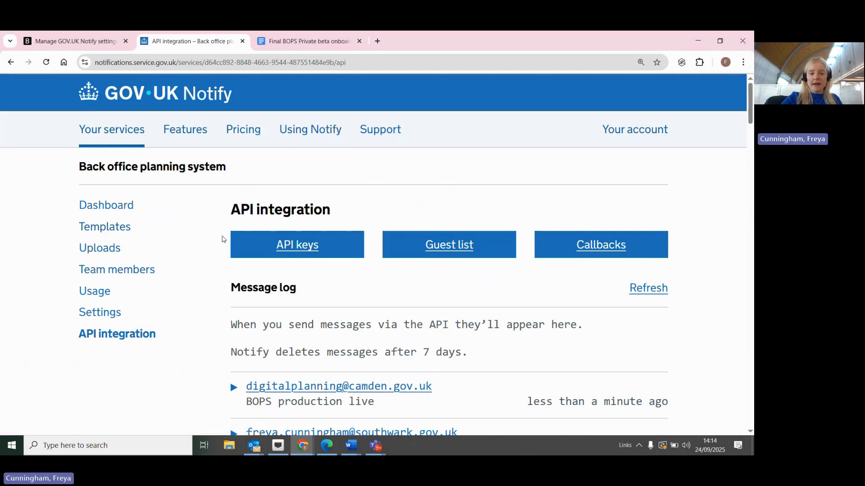
{"action": "scroll", "coordinate": [222, 238], "scroll_direction": "down", "scroll_amount": 3}
{"action": "scroll", "coordinate": [222, 239], "scroll_direction": "up", "scroll_amount": 3}
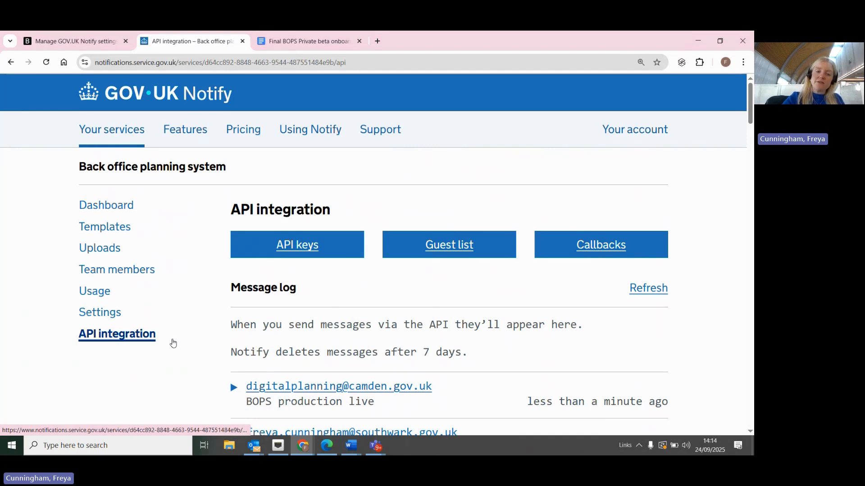
{"action": "left_click", "coordinate": [291, 255]}
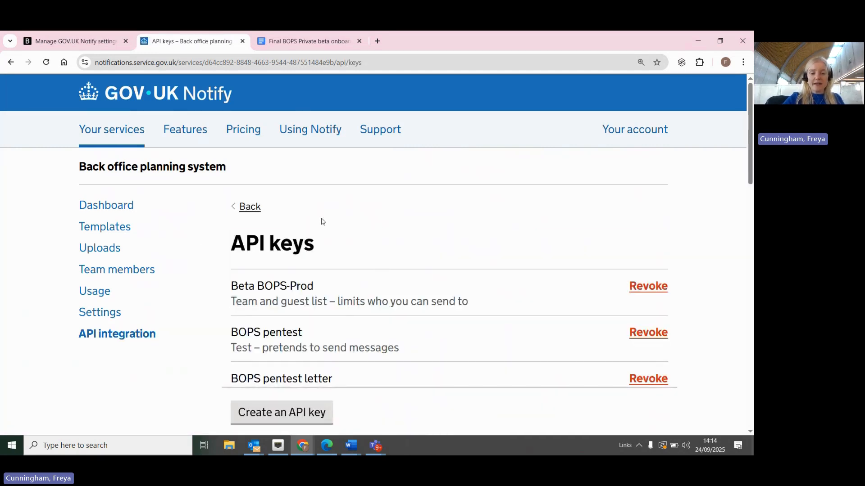
{"action": "scroll", "coordinate": [322, 221], "scroll_direction": "down", "scroll_amount": 1}
- Create an API key named "test" of the type "Live – sends to anyone"
{"action": "left_click", "coordinate": [284, 417]}
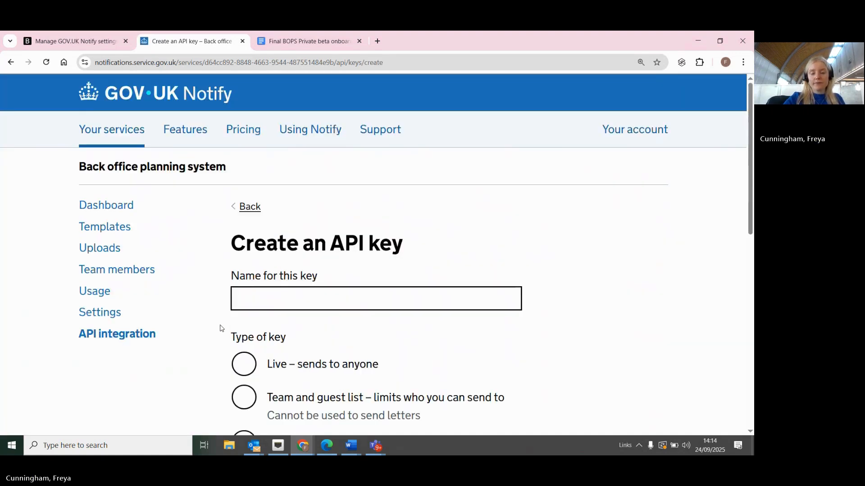
{"action": "scroll", "coordinate": [221, 328], "scroll_direction": "down", "scroll_amount": 3}
{"action": "scroll", "coordinate": [221, 328], "scroll_direction": "up", "scroll_amount": 1}
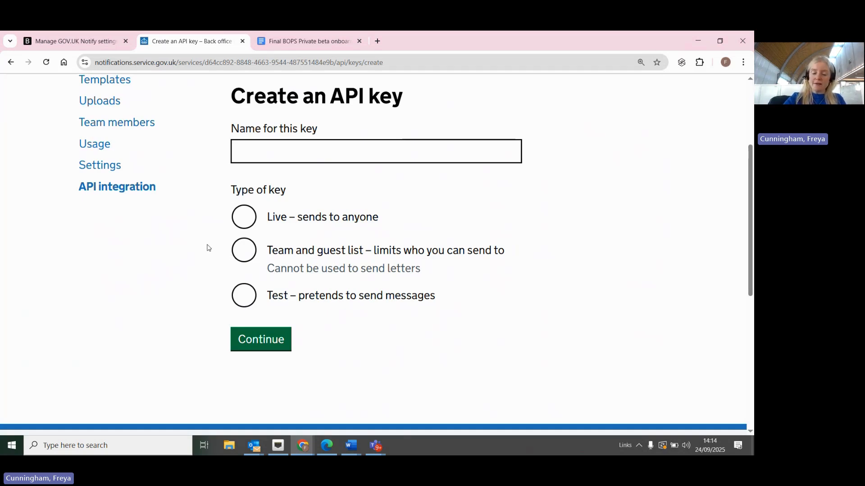
{"action": "left_click", "coordinate": [244, 223]}
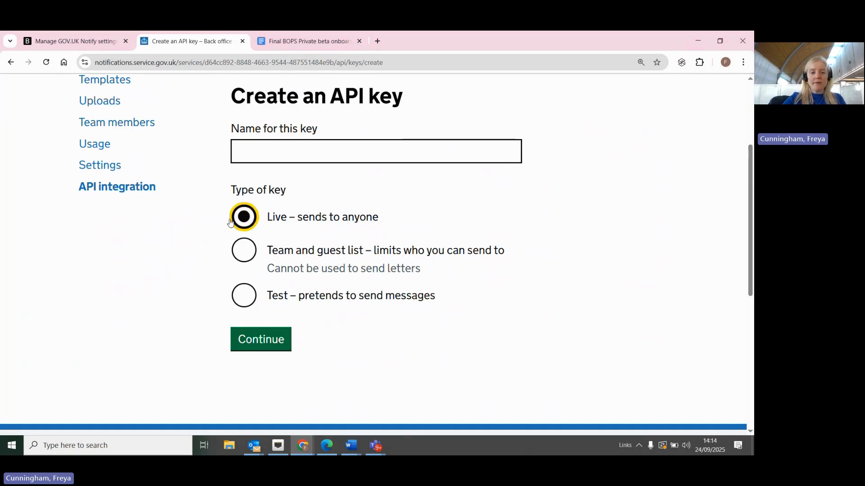
{"action": "left_click", "coordinate": [272, 341]}
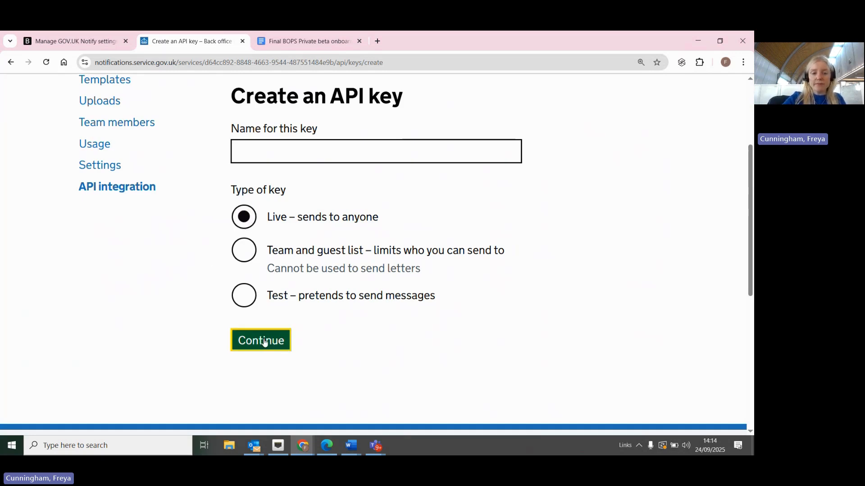
{"action": "scroll", "coordinate": [297, 269], "scroll_direction": "down", "scroll_amount": 1}
{"action": "left_click", "coordinate": [278, 274]}
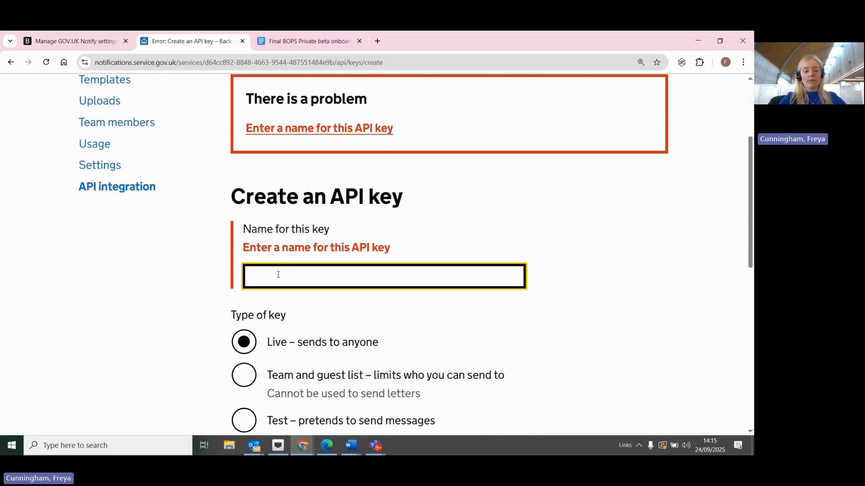
{"action": "type", "text": "test"}
{"action": "scroll", "coordinate": [361, 328], "scroll_direction": "down", "scroll_amount": 3}
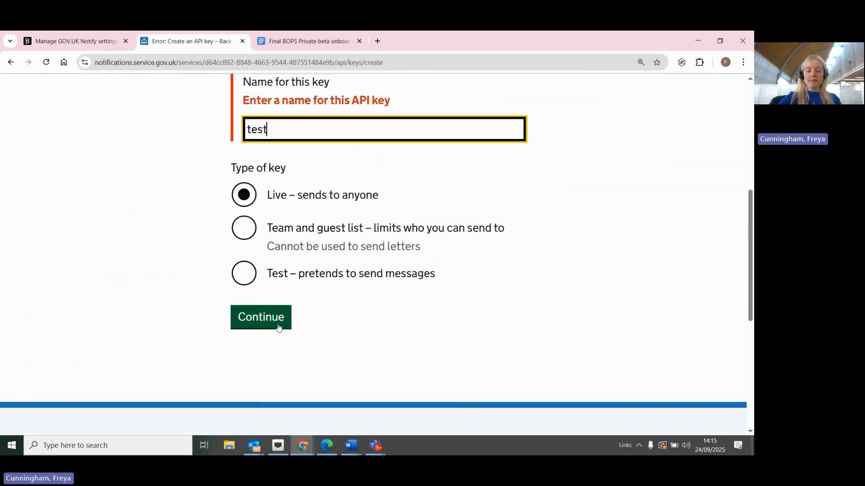
{"action": "left_click", "coordinate": [285, 321]}
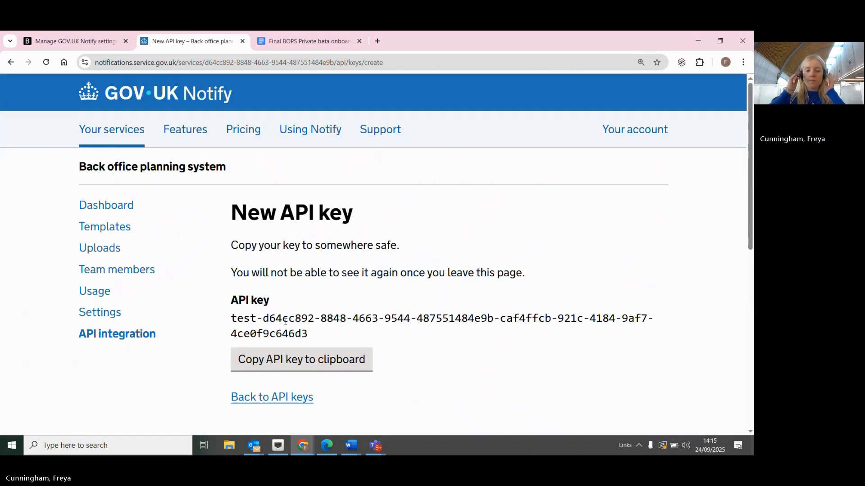
{"action": "scroll", "coordinate": [349, 248], "scroll_direction": "down", "scroll_amount": 2}
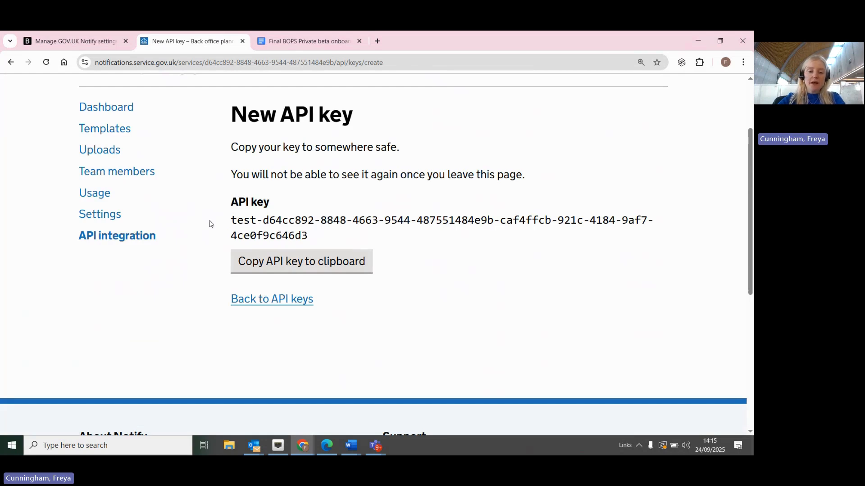
- Copy the new API key to the clipboard and return to the BOPS page for managing GOV.UK Notify settings
{"action": "left_click", "coordinate": [280, 266]}
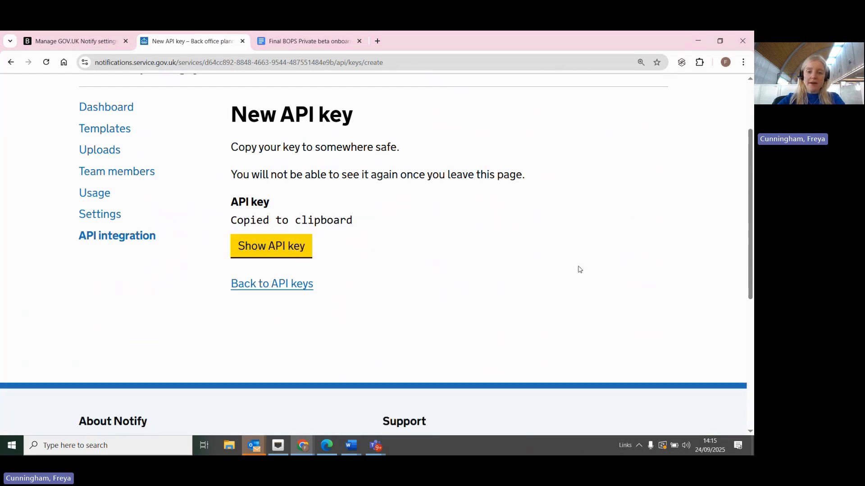
{"action": "scroll", "coordinate": [366, 233], "scroll_direction": "up", "scroll_amount": 1}
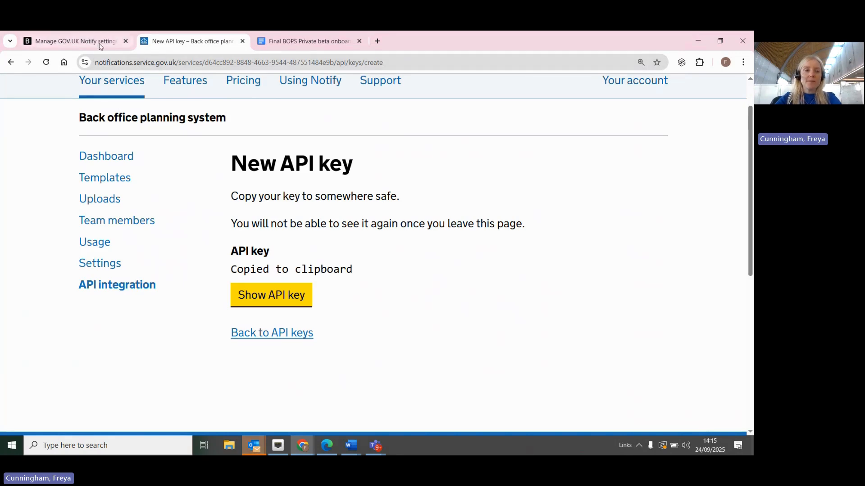
{"action": "left_click", "coordinate": [121, 46]}
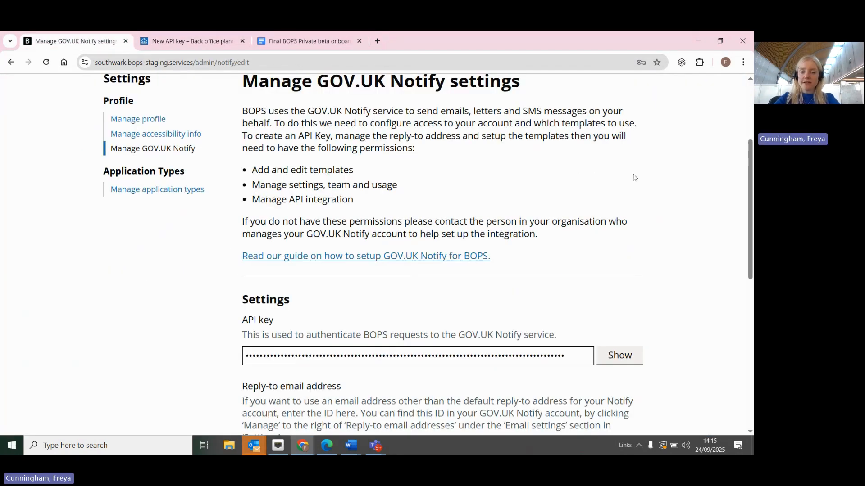
- Look through the API key, reply-to email address and template ID fields of the BOPS Notify settings
{"action": "scroll", "coordinate": [635, 173], "scroll_direction": "down", "scroll_amount": 3}
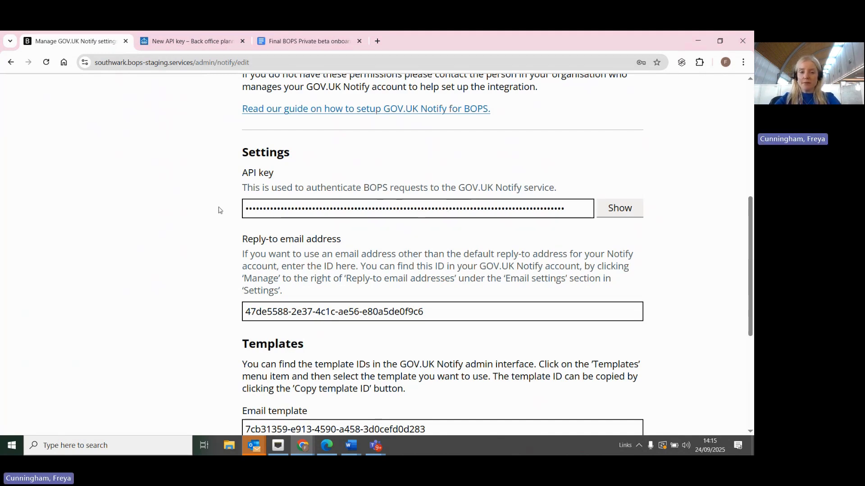
{"action": "scroll", "coordinate": [219, 209], "scroll_direction": "down", "scroll_amount": 5}
{"action": "scroll", "coordinate": [162, 275], "scroll_direction": "up", "scroll_amount": 1}
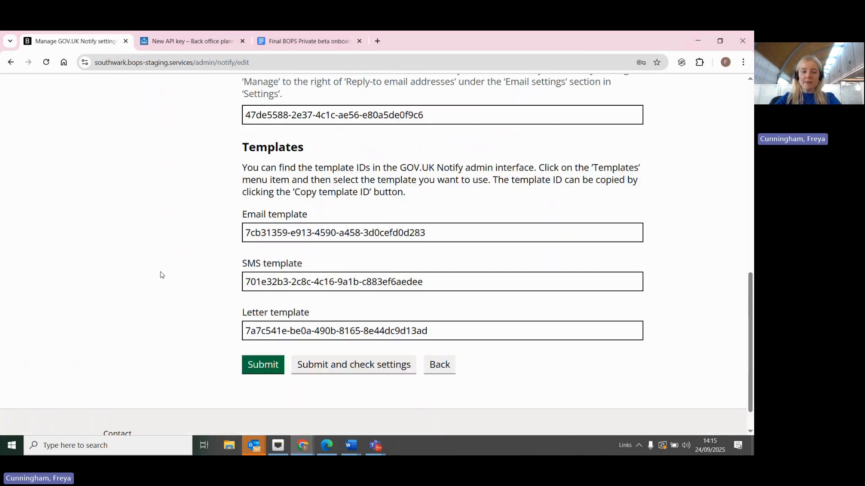
{"action": "scroll", "coordinate": [161, 274], "scroll_direction": "up", "scroll_amount": 7}
{"action": "scroll", "coordinate": [162, 273], "scroll_direction": "down", "scroll_amount": 3}
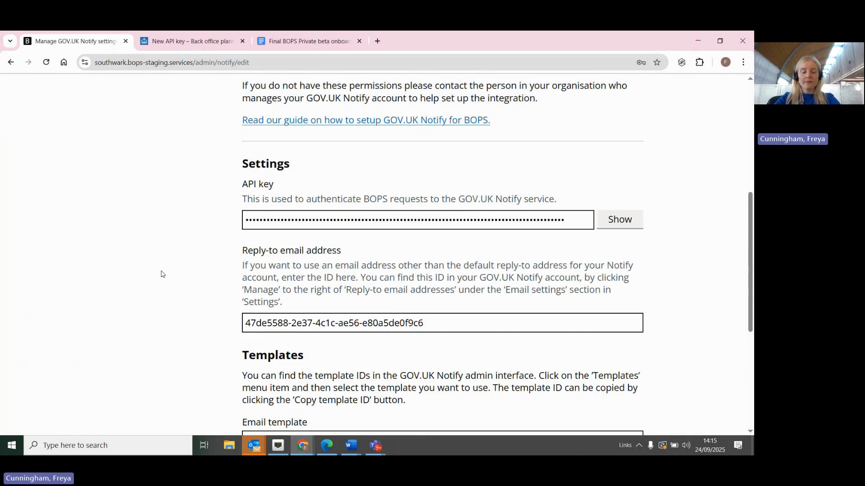
{"action": "scroll", "coordinate": [163, 273], "scroll_direction": "down", "scroll_amount": 1}
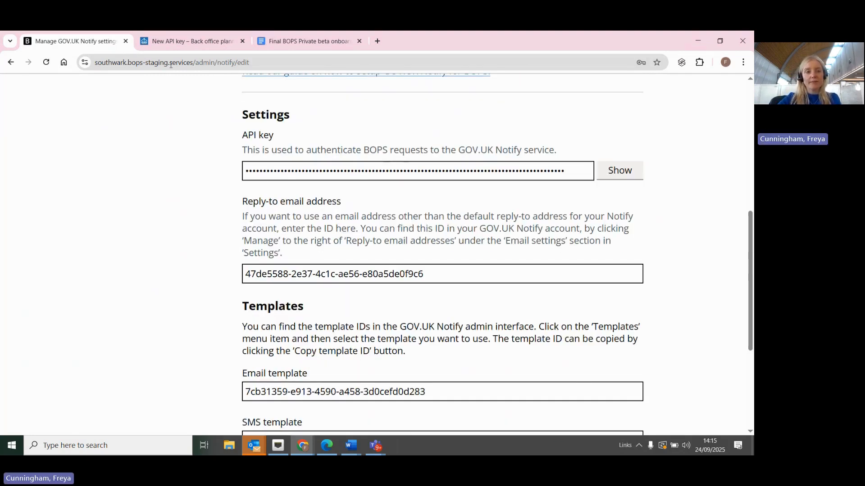
- Switch back to GOV.UK Notify and open the list of reply-to email addresses in the service's email settings
{"action": "left_click", "coordinate": [190, 43]}
{"action": "scroll", "coordinate": [153, 191], "scroll_direction": "up", "scroll_amount": 1}
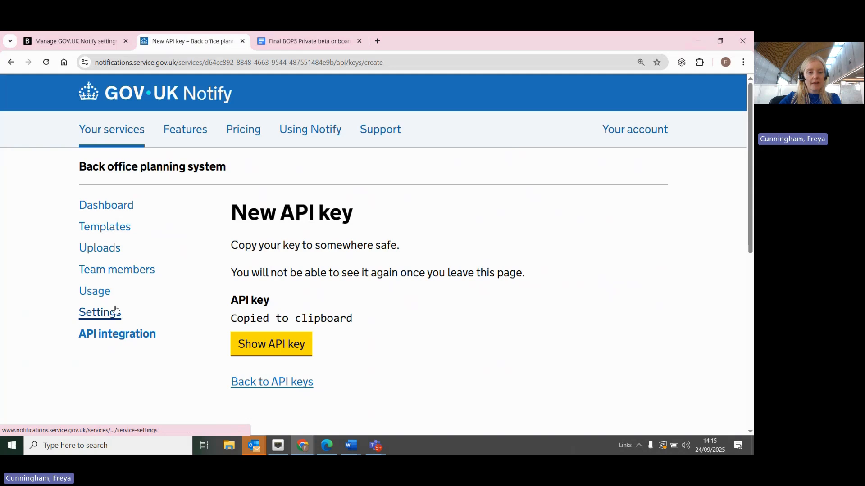
{"action": "left_click", "coordinate": [115, 310]}
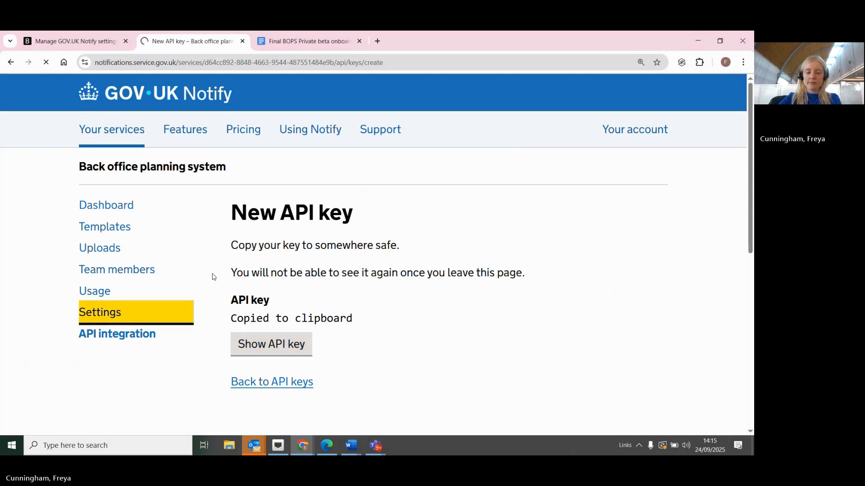
{"action": "scroll", "coordinate": [214, 277], "scroll_direction": "down", "scroll_amount": 3}
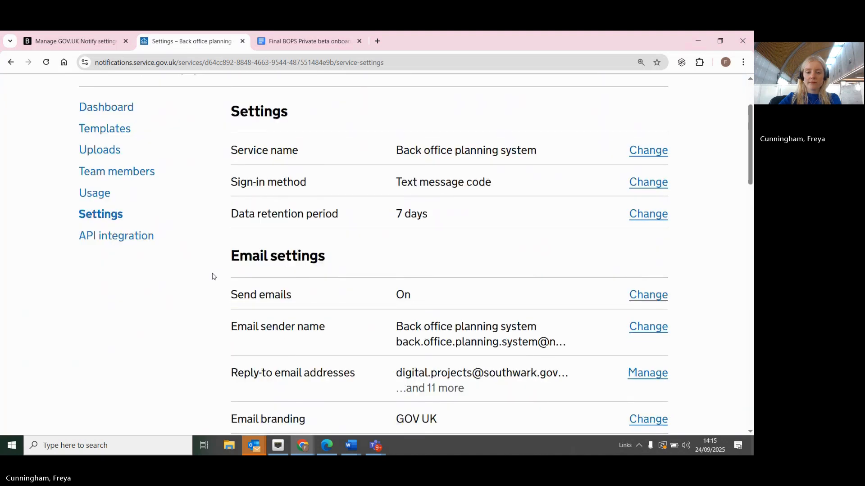
{"action": "scroll", "coordinate": [214, 276], "scroll_direction": "down", "scroll_amount": 2}
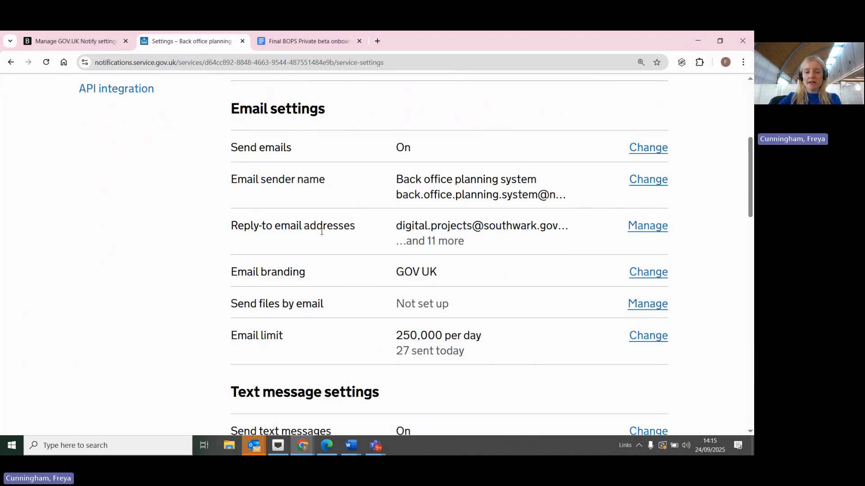
{"action": "left_click", "coordinate": [648, 226]}
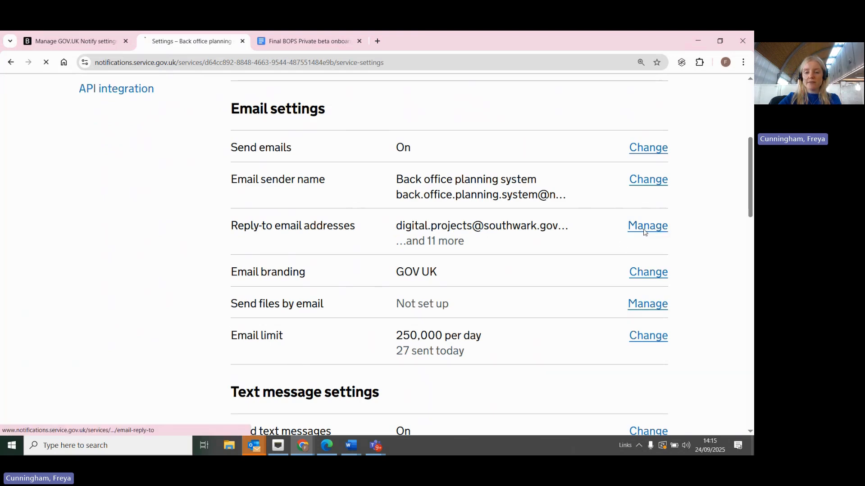
{"action": "scroll", "coordinate": [604, 235], "scroll_direction": "down", "scroll_amount": 4}
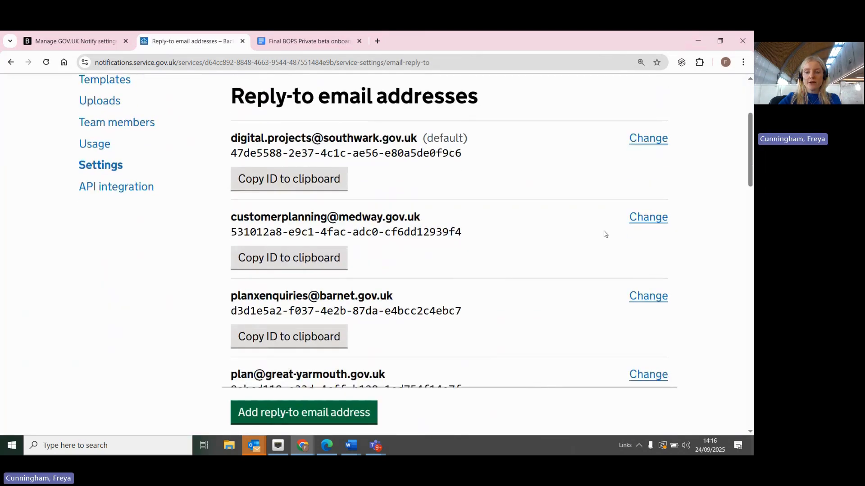
{"action": "scroll", "coordinate": [604, 235], "scroll_direction": "down", "scroll_amount": 3}
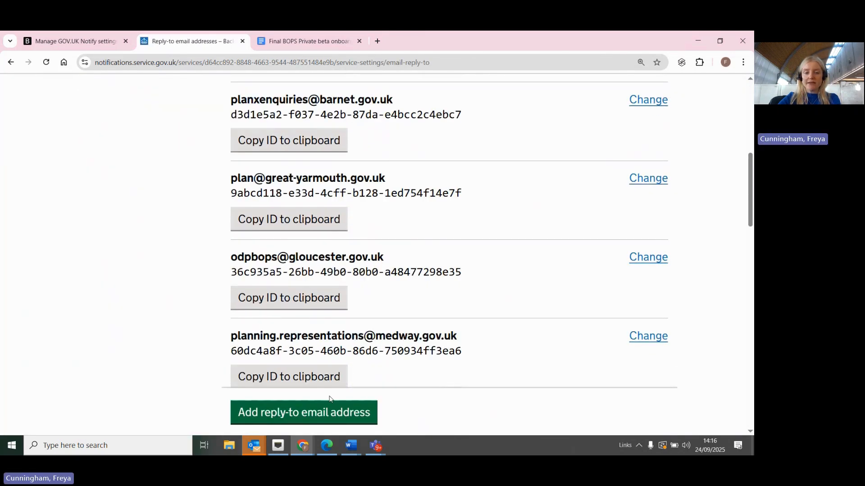
- Try to add a non-default reply-to email address to the service, and return to the address list during its verification
{"action": "left_click", "coordinate": [295, 413]}
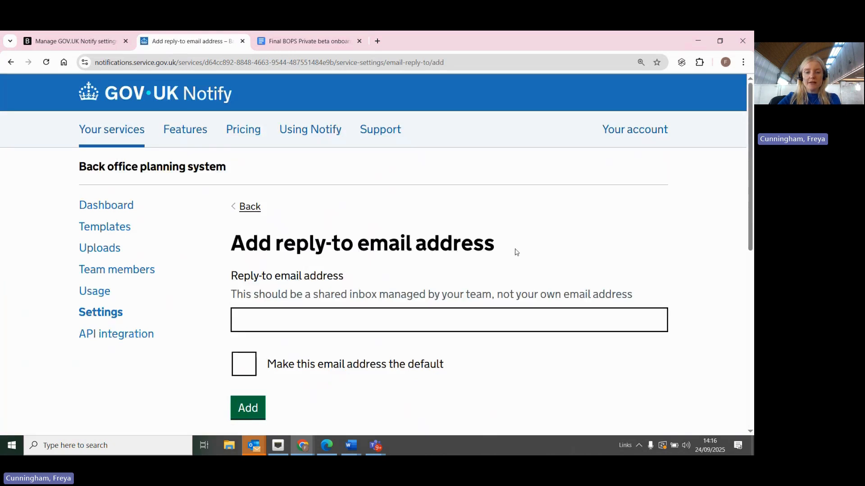
{"action": "scroll", "coordinate": [500, 239], "scroll_direction": "down", "scroll_amount": 1}
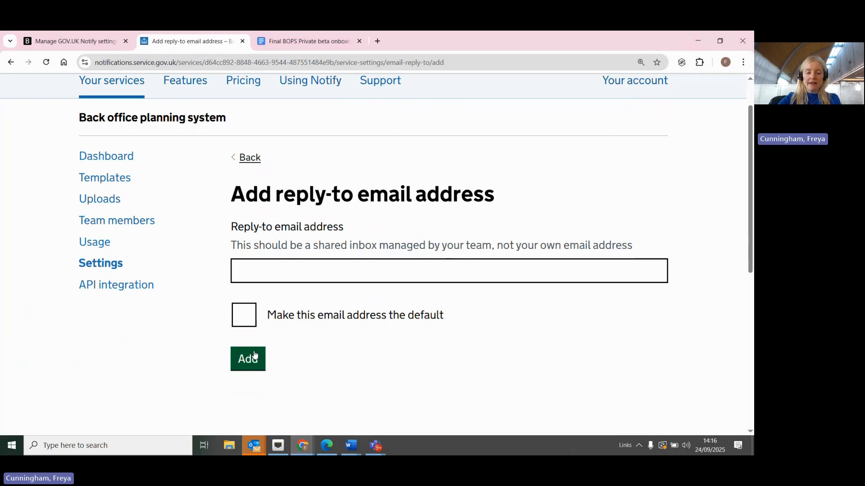
{"action": "left_click", "coordinate": [270, 273]}
{"action": "type", "text": "h"}
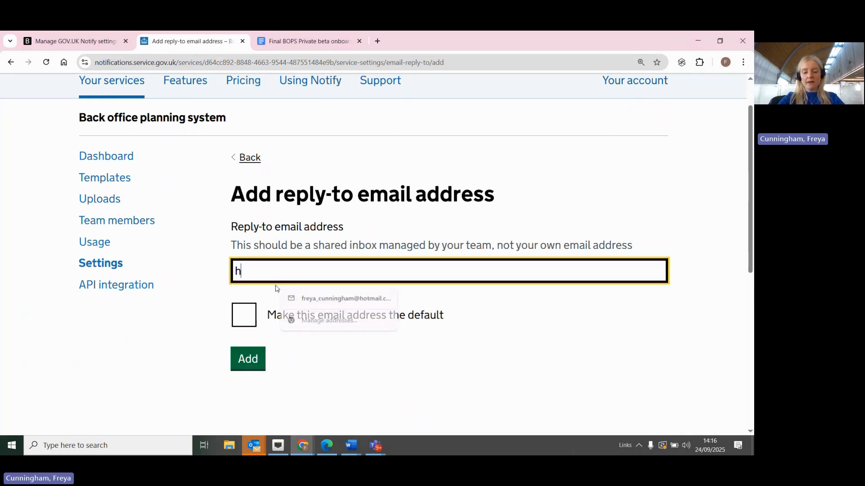
{"action": "type", "text": "ello@exampl"}
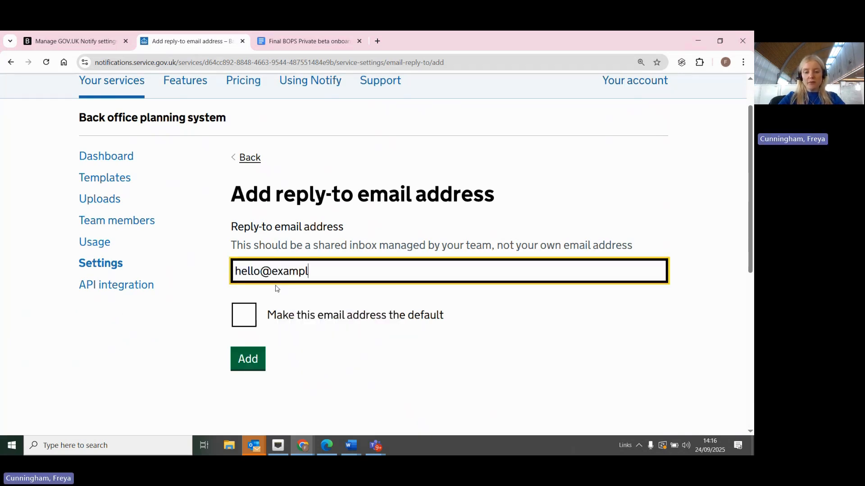
{"action": "type", "text": "e.com"}
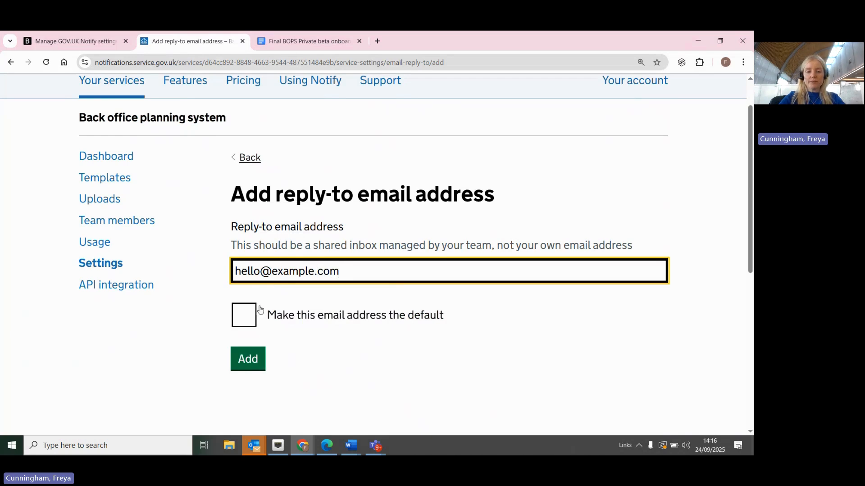
{"action": "left_click", "coordinate": [252, 360]}
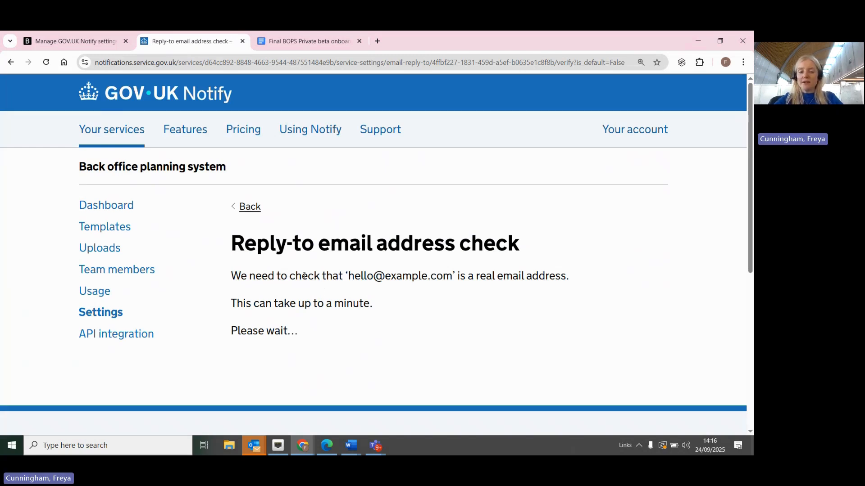
{"action": "left_click", "coordinate": [255, 207]}
{"action": "left_click", "coordinate": [254, 211]}
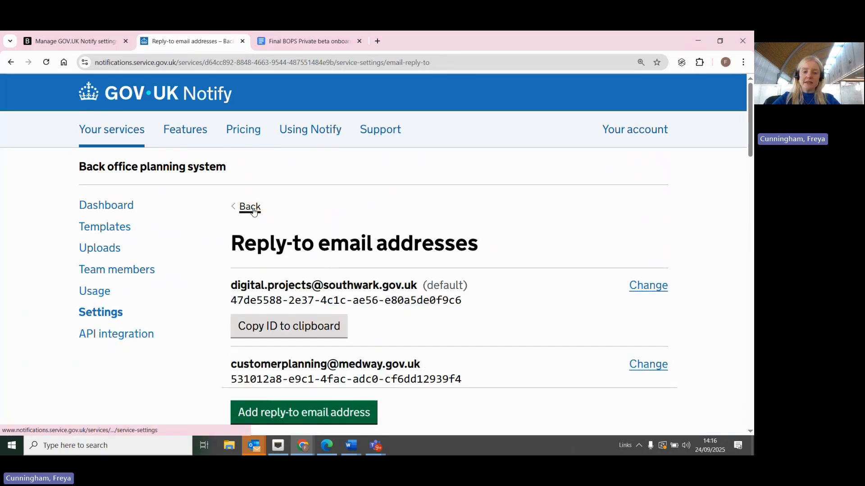
- Copy the ID of the default reply-to email address and review the reply-to and template fields in the BOPS Notify settings
{"action": "scroll", "coordinate": [483, 241], "scroll_direction": "down", "scroll_amount": 2}
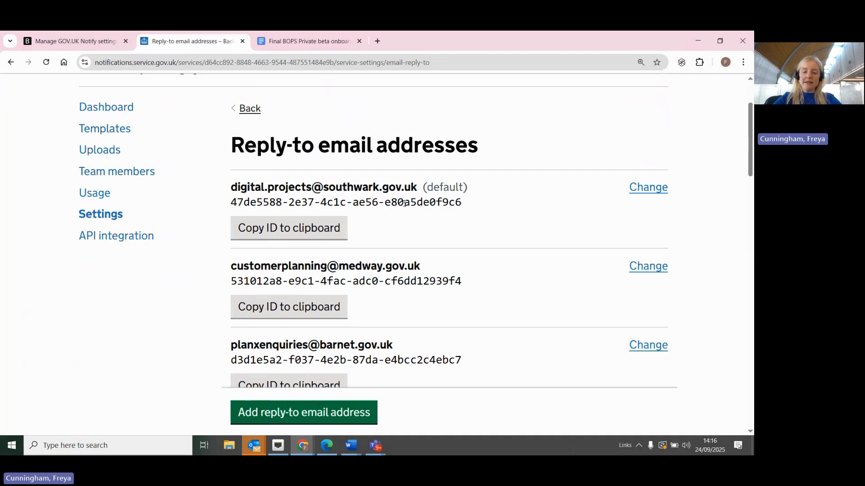
{"action": "left_click", "coordinate": [333, 222]}
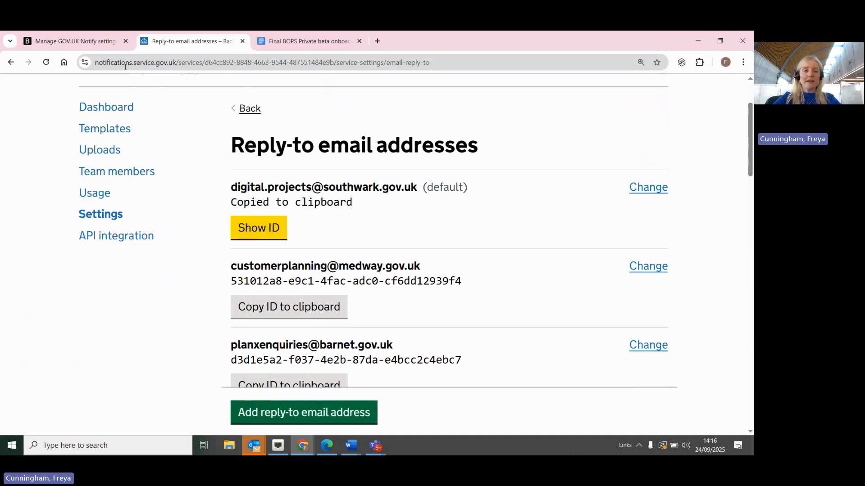
{"action": "left_click", "coordinate": [74, 44]}
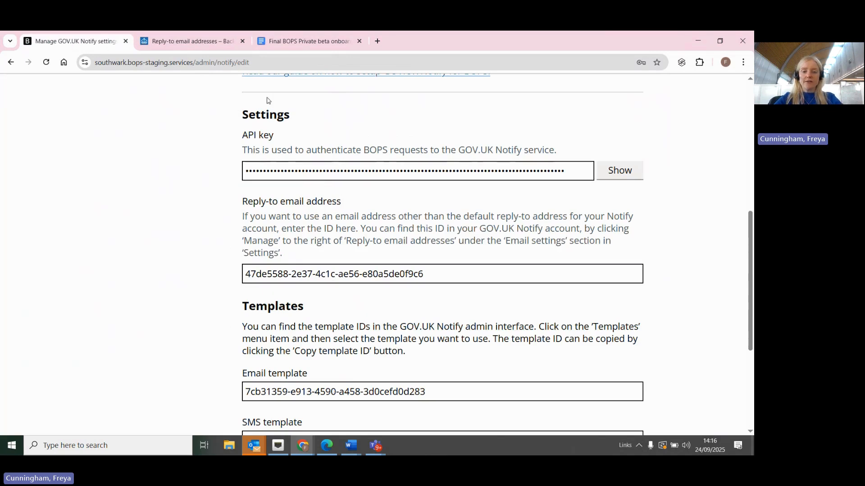
{"action": "scroll", "coordinate": [342, 158], "scroll_direction": "down", "scroll_amount": 1}
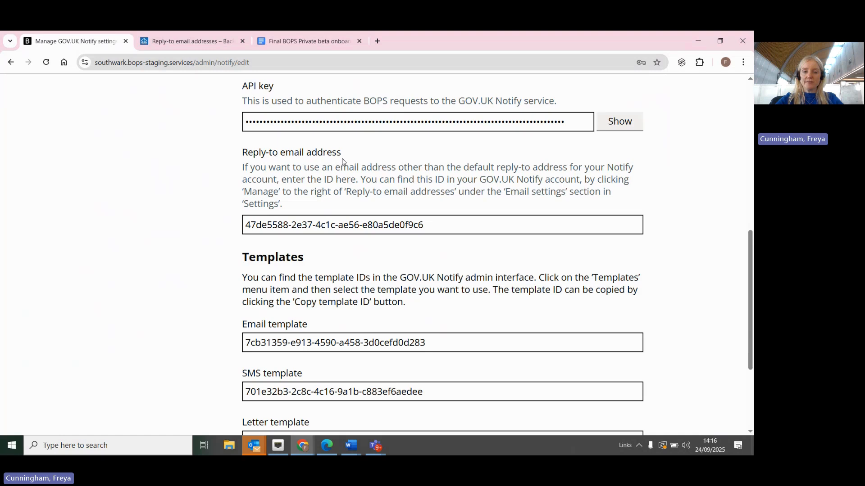
{"action": "scroll", "coordinate": [342, 161], "scroll_direction": "up", "scroll_amount": 1}
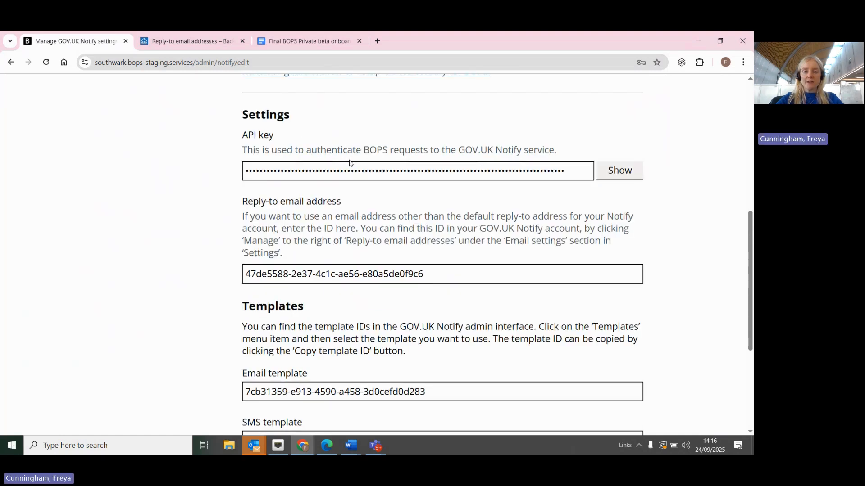
{"action": "scroll", "coordinate": [377, 212], "scroll_direction": "down", "scroll_amount": 3}
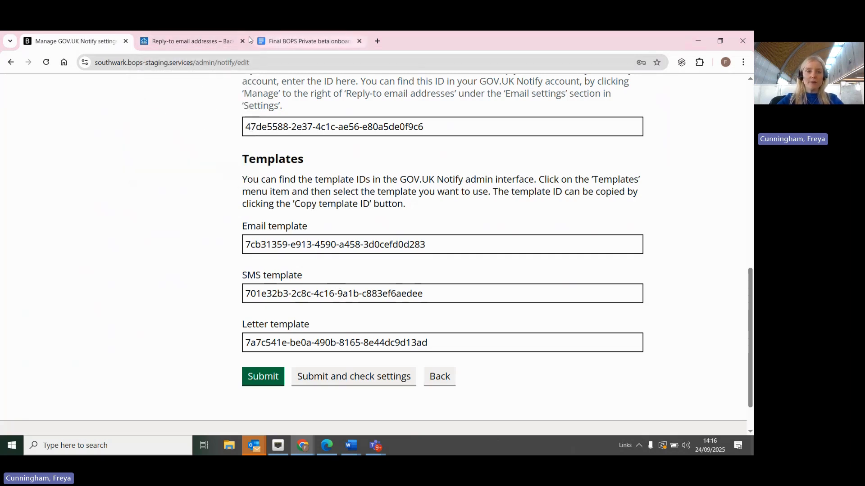
- Start a new template of the type Email in the Notify service's template list
{"action": "left_click", "coordinate": [197, 43]}
{"action": "scroll", "coordinate": [207, 256], "scroll_direction": "up", "scroll_amount": 3}
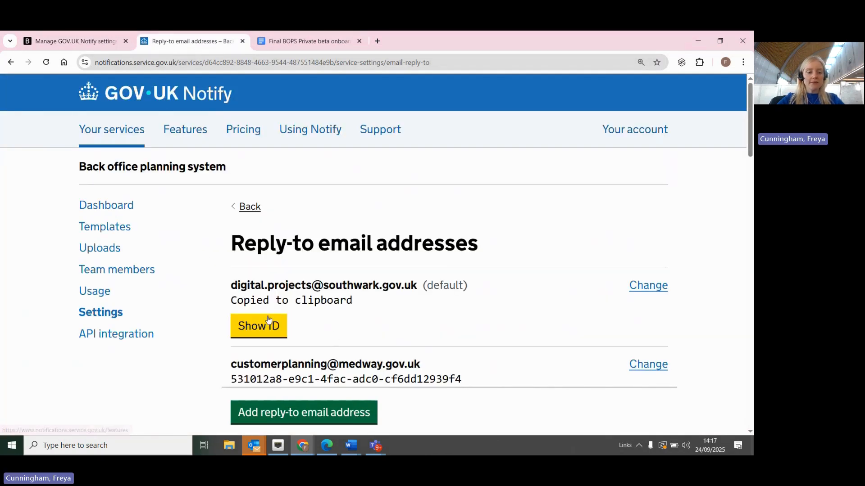
{"action": "left_click", "coordinate": [118, 232]}
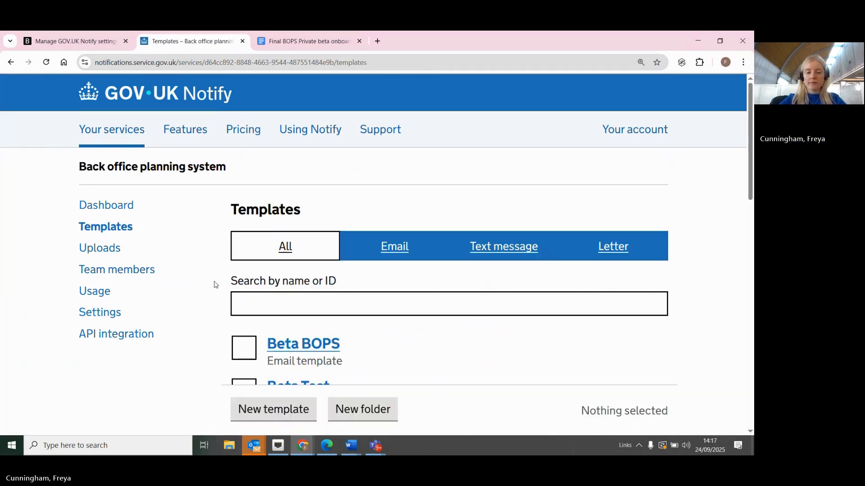
{"action": "scroll", "coordinate": [214, 285], "scroll_direction": "down", "scroll_amount": 2}
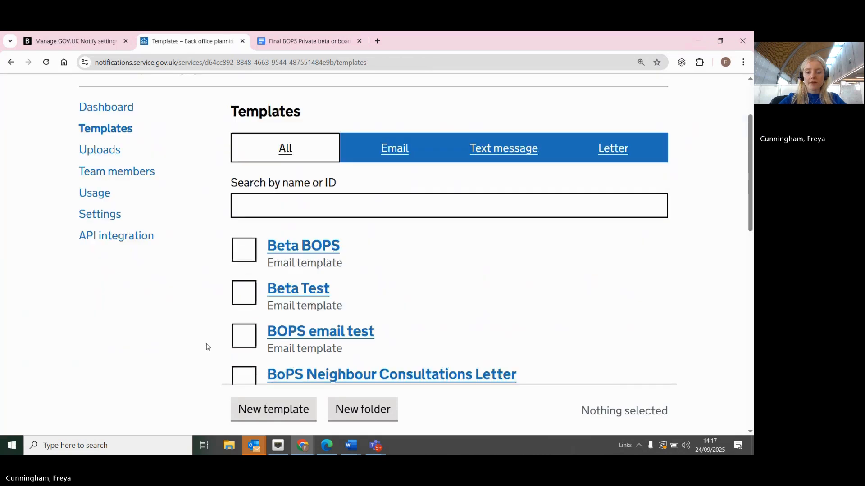
{"action": "left_click", "coordinate": [293, 412]}
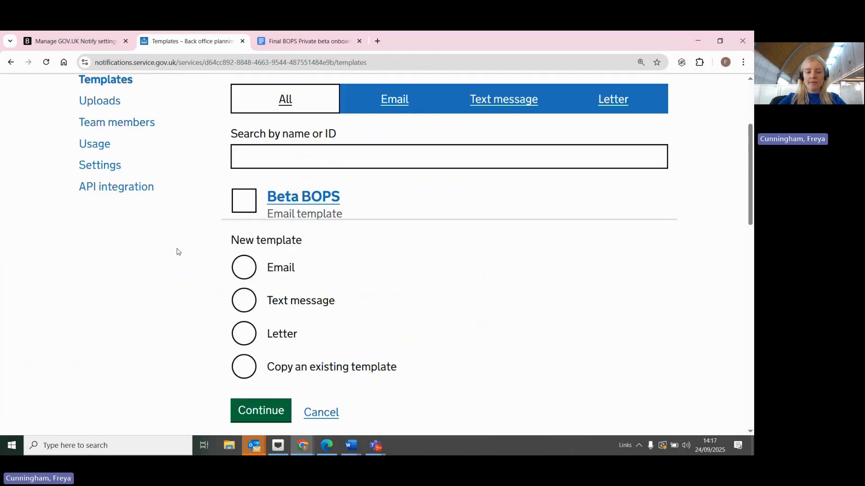
{"action": "left_click", "coordinate": [264, 266]}
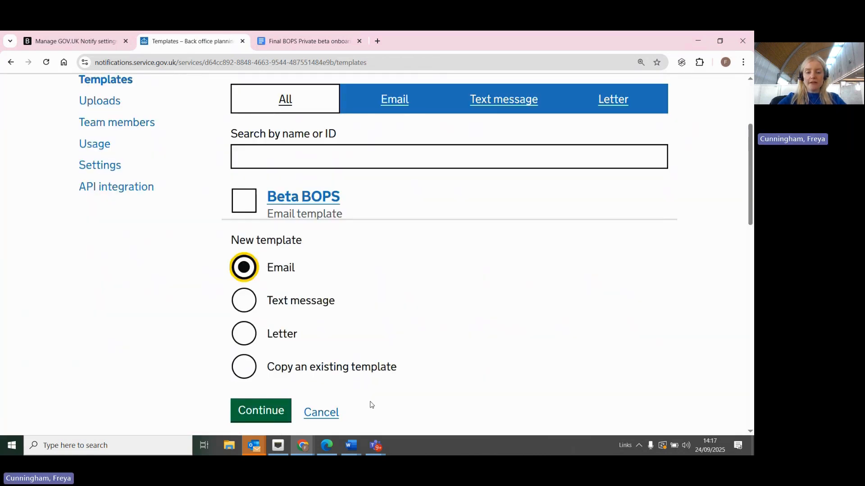
{"action": "left_click", "coordinate": [288, 415]}
{"action": "scroll", "coordinate": [322, 237], "scroll_direction": "down", "scroll_amount": 2}
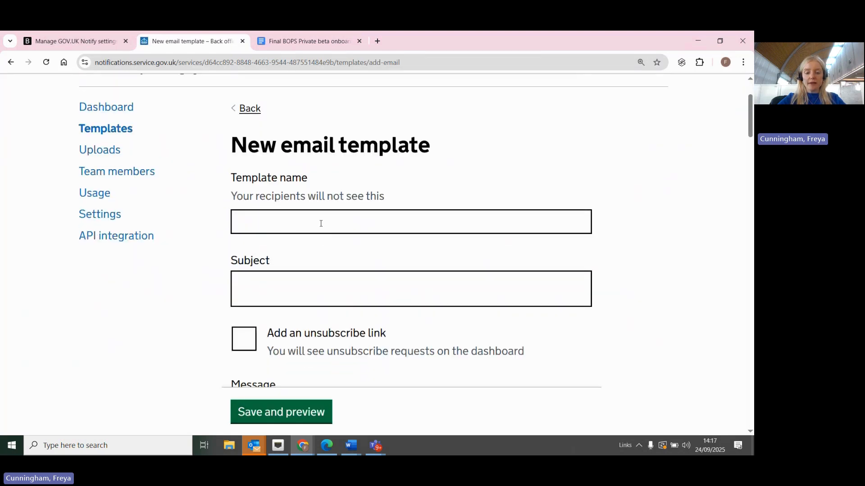
- Enter "test" as the name of the new email template
{"action": "left_click", "coordinate": [321, 223]}
{"action": "type", "text": "test"}
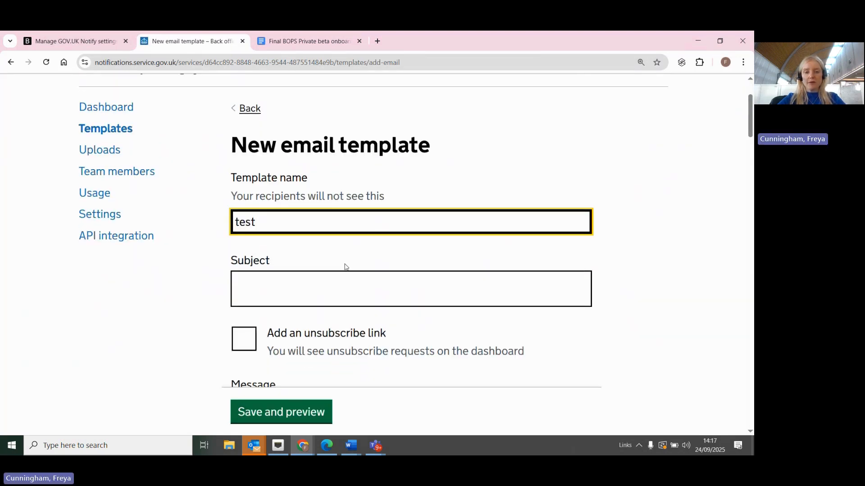
{"action": "type", "text": " 1"}
{"action": "key", "text": "BackSpace"}
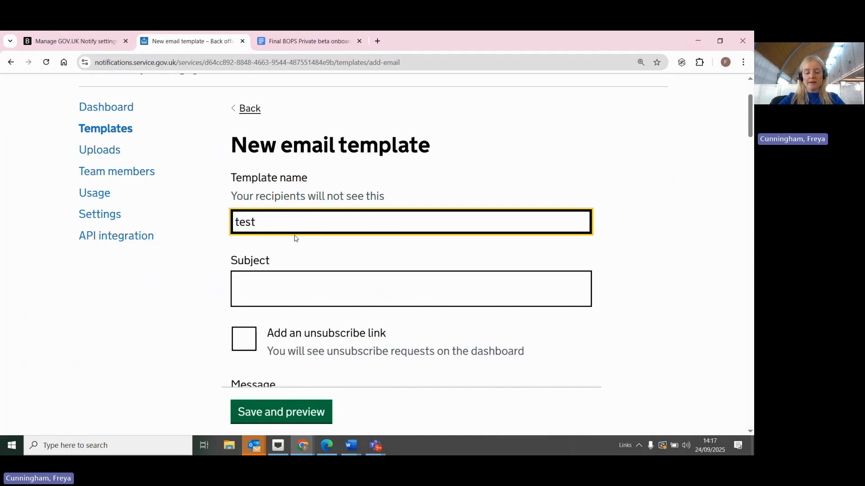
- Complete the email template name as "test letter" and review the form's subject, unsubscribe link and message fields
{"action": "type", "text": "letter"}
{"action": "scroll", "coordinate": [358, 286], "scroll_direction": "down", "scroll_amount": 6}
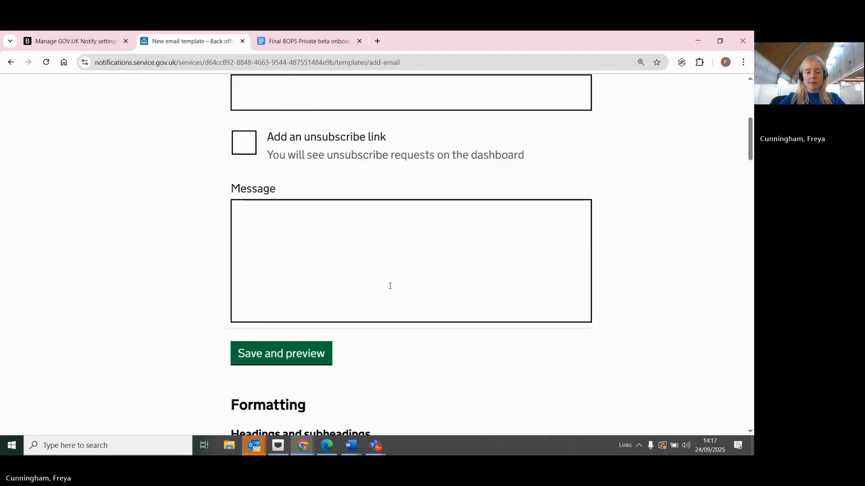
{"action": "scroll", "coordinate": [203, 266], "scroll_direction": "up", "scroll_amount": 5}
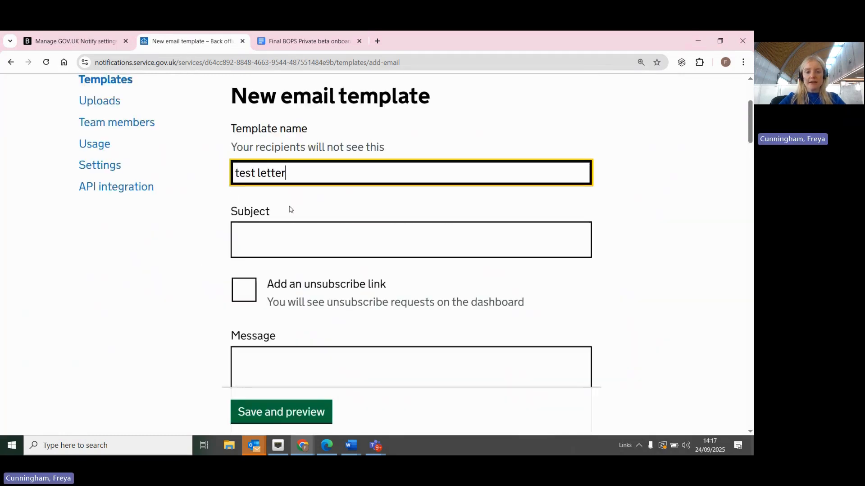
{"action": "scroll", "coordinate": [276, 200], "scroll_direction": "down", "scroll_amount": 2}
{"action": "scroll", "coordinate": [214, 210], "scroll_direction": "down", "scroll_amount": 3}
{"action": "scroll", "coordinate": [214, 216], "scroll_direction": "up", "scroll_amount": 7}
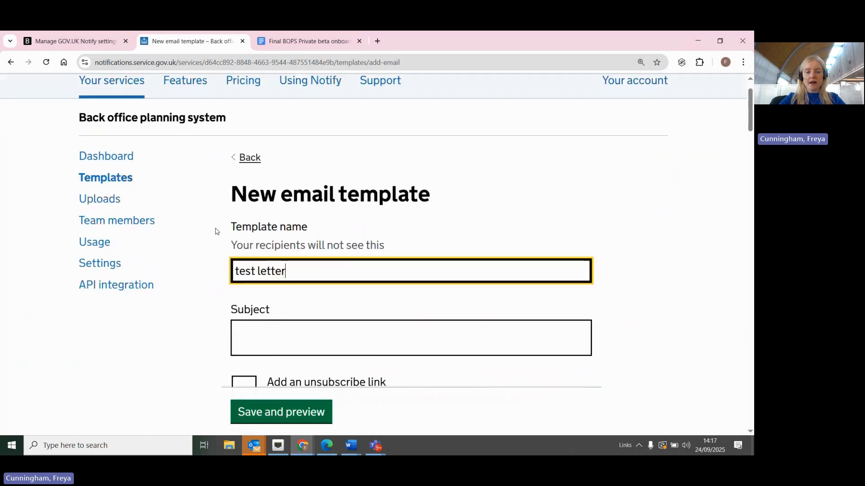
{"action": "scroll", "coordinate": [215, 234], "scroll_direction": "down", "scroll_amount": 1}
{"action": "scroll", "coordinate": [215, 233], "scroll_direction": "down", "scroll_amount": 4}
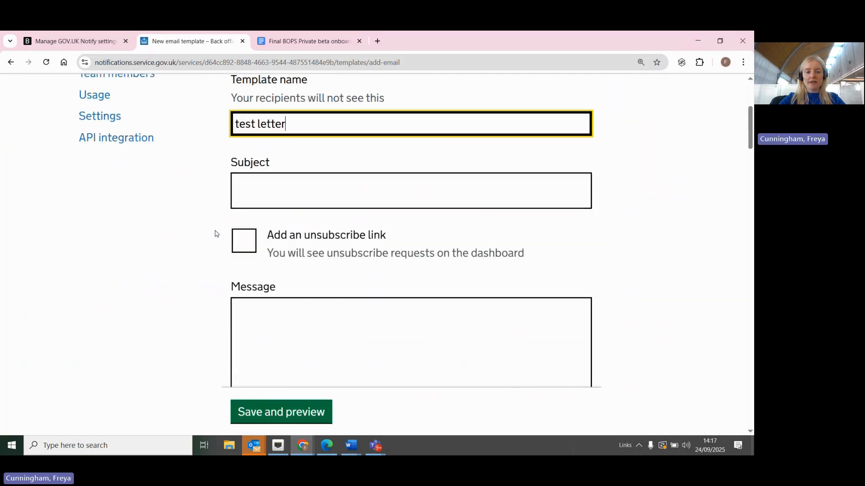
- Examine the email template instructions and the example subject and message in the BOPS Private beta onboarding guide
{"action": "left_click", "coordinate": [282, 43]}
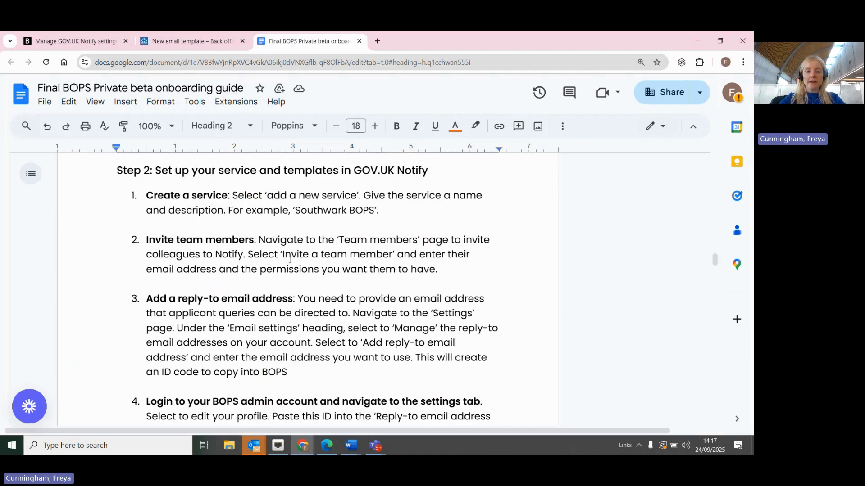
{"action": "scroll", "coordinate": [290, 254], "scroll_direction": "down", "scroll_amount": 4}
{"action": "scroll", "coordinate": [290, 253], "scroll_direction": "down", "scroll_amount": 15}
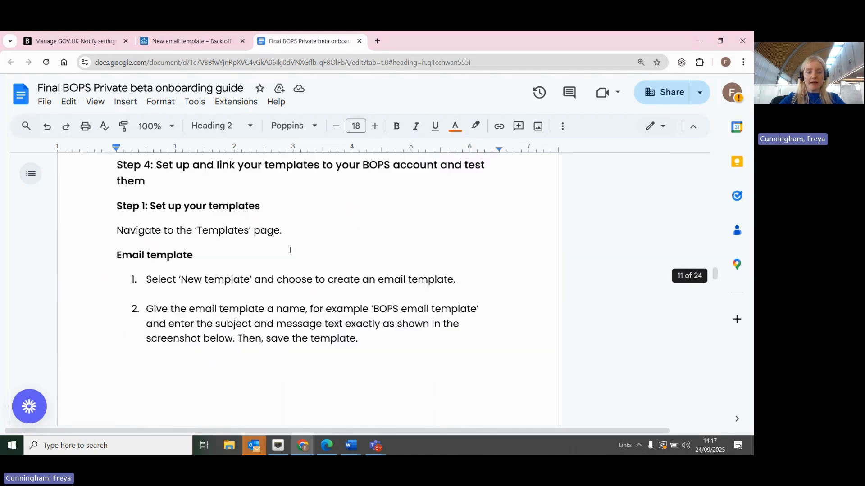
{"action": "scroll", "coordinate": [291, 250], "scroll_direction": "down", "scroll_amount": 4}
{"action": "scroll", "coordinate": [405, 267], "scroll_direction": "up", "scroll_amount": 2}
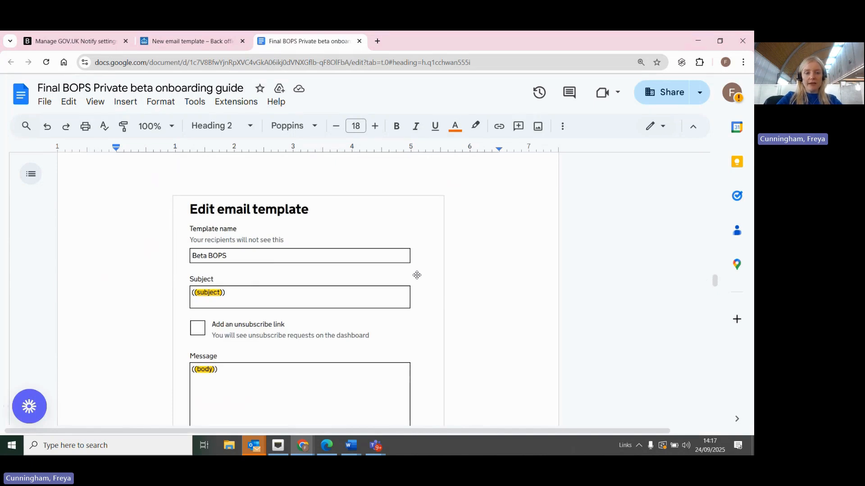
{"action": "scroll", "coordinate": [387, 262], "scroll_direction": "down", "scroll_amount": 1}
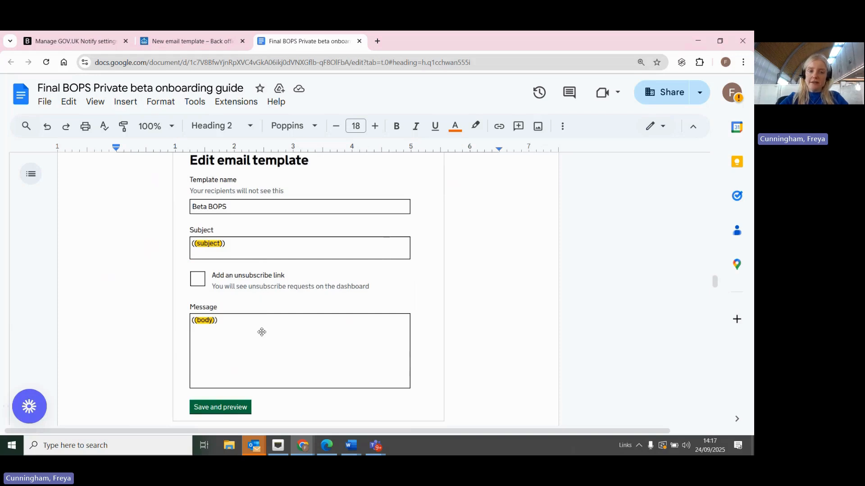
{"action": "scroll", "coordinate": [266, 320], "scroll_direction": "up", "scroll_amount": 1}
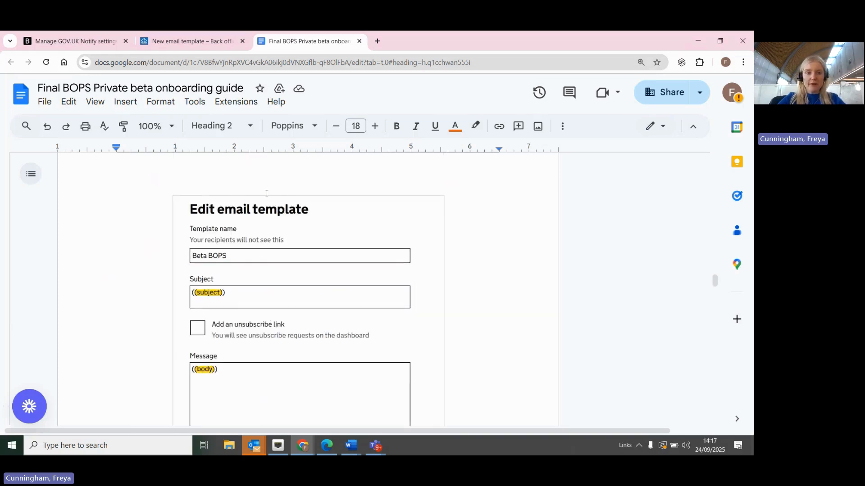
- Return to the new email template in GOV.UK Notify and enter ((subject)) as its subject
{"action": "left_click", "coordinate": [182, 46]}
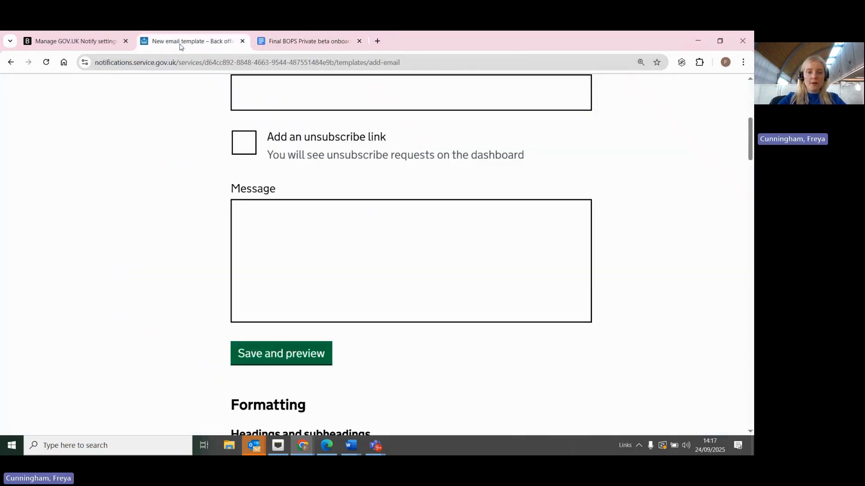
{"action": "scroll", "coordinate": [261, 179], "scroll_direction": "up", "scroll_amount": 2}
{"action": "left_click", "coordinate": [261, 177]}
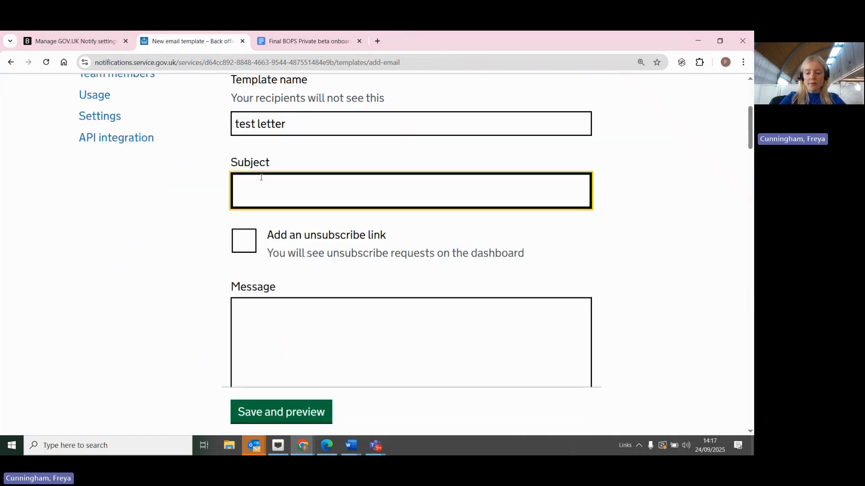
{"action": "type", "text": "((subject))"}
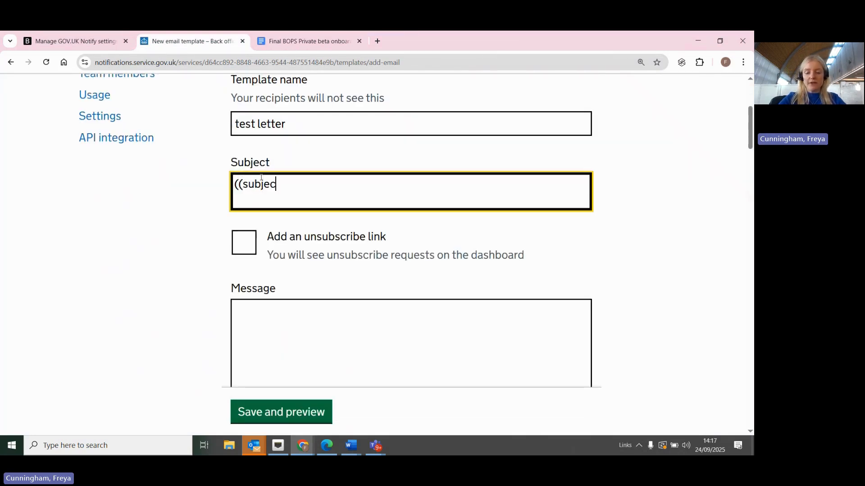
- Check the message text in the onboarding guide, enter ((body)) as the email template's message and save the template
{"action": "left_click", "coordinate": [279, 41]}
{"action": "scroll", "coordinate": [217, 280], "scroll_direction": "down", "scroll_amount": 3}
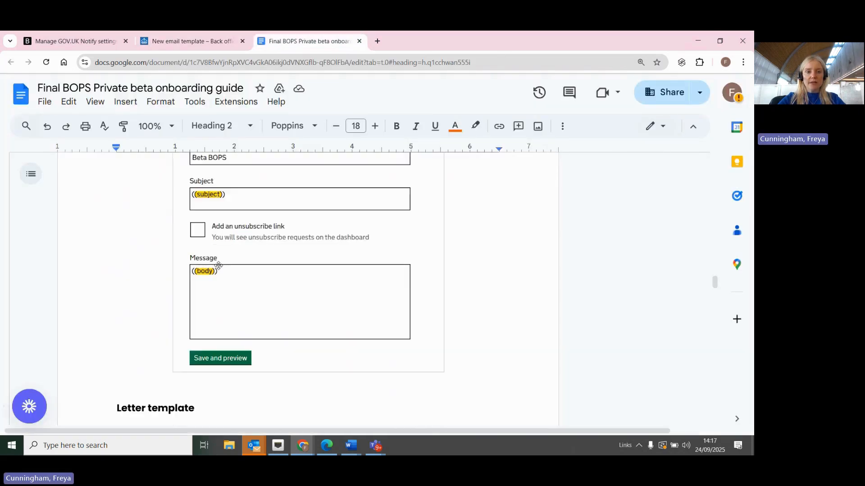
{"action": "left_click", "coordinate": [212, 41]}
{"action": "left_click", "coordinate": [301, 302]}
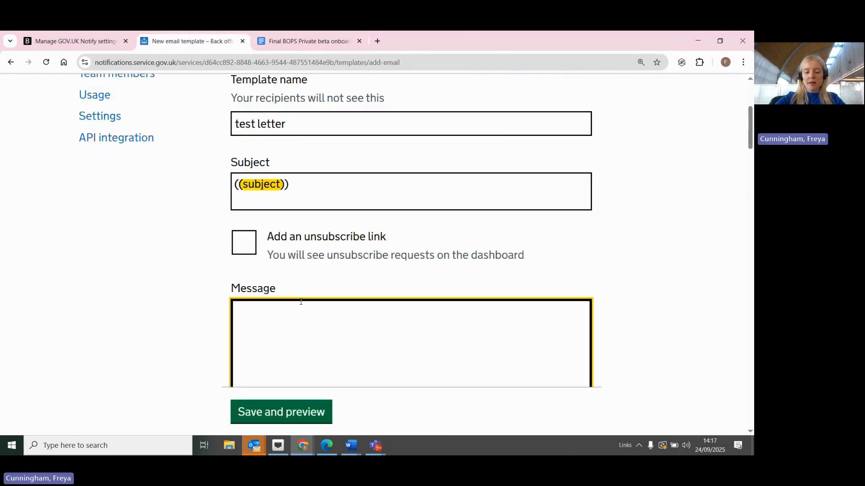
{"action": "type", "text": "("}
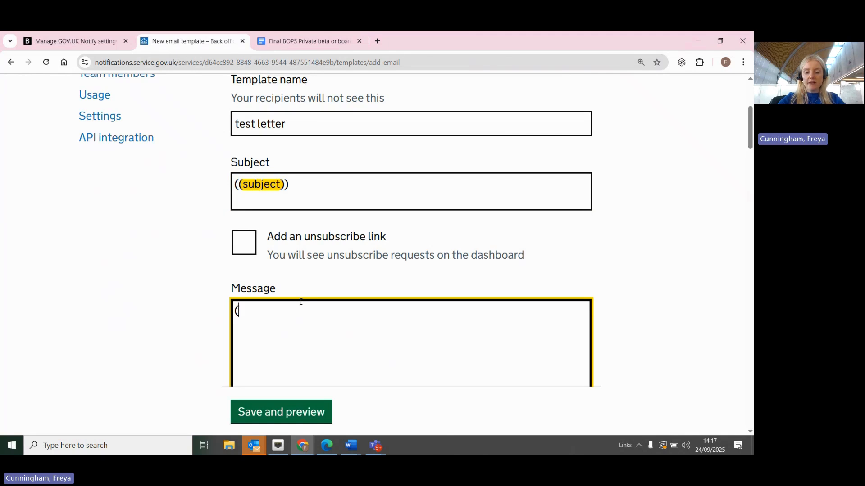
{"action": "type", "text": "bobody))"}
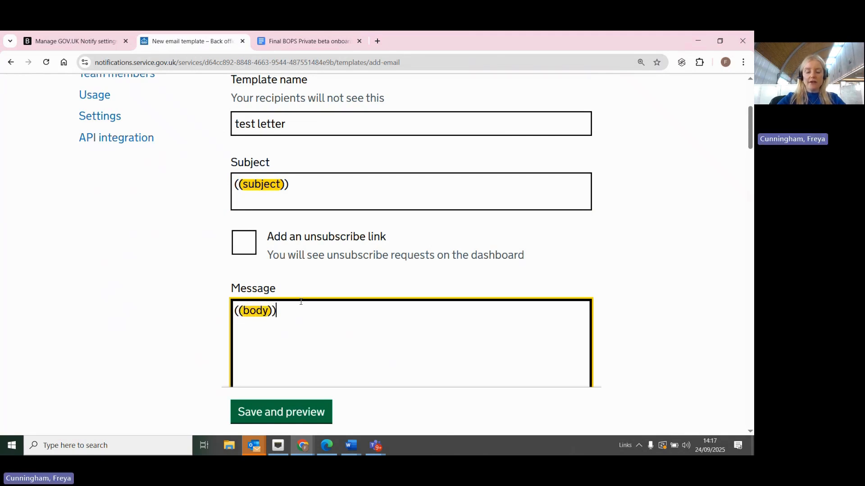
{"action": "scroll", "coordinate": [353, 251], "scroll_direction": "down", "scroll_amount": 1}
{"action": "left_click", "coordinate": [280, 410]}
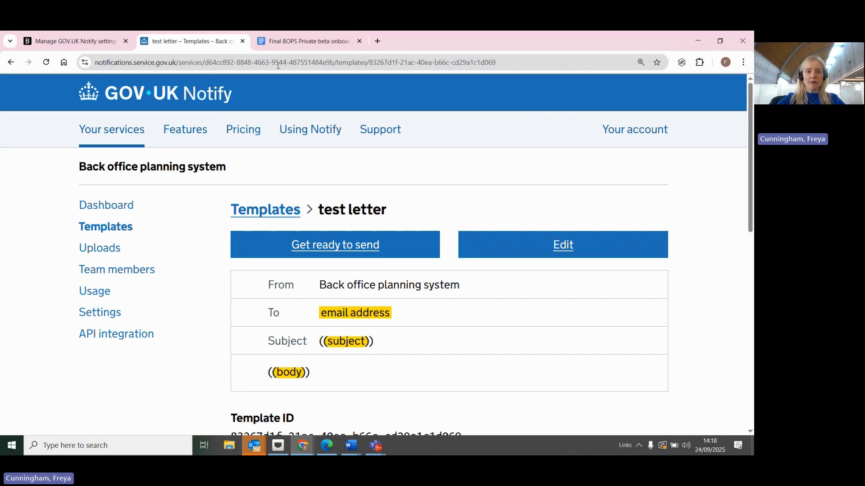
- Compare the saved test letter template with the email template example in the onboarding guide
{"action": "left_click", "coordinate": [285, 41]}
{"action": "scroll", "coordinate": [275, 239], "scroll_direction": "up", "scroll_amount": 3}
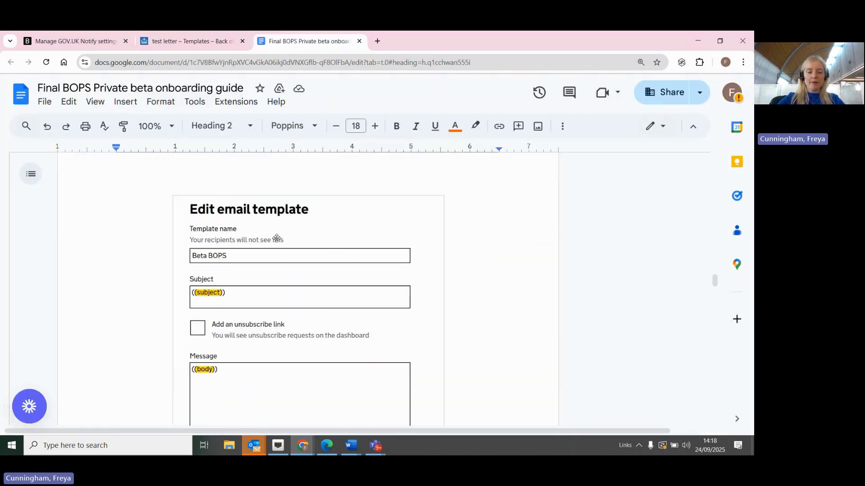
{"action": "scroll", "coordinate": [276, 242], "scroll_direction": "down", "scroll_amount": 1}
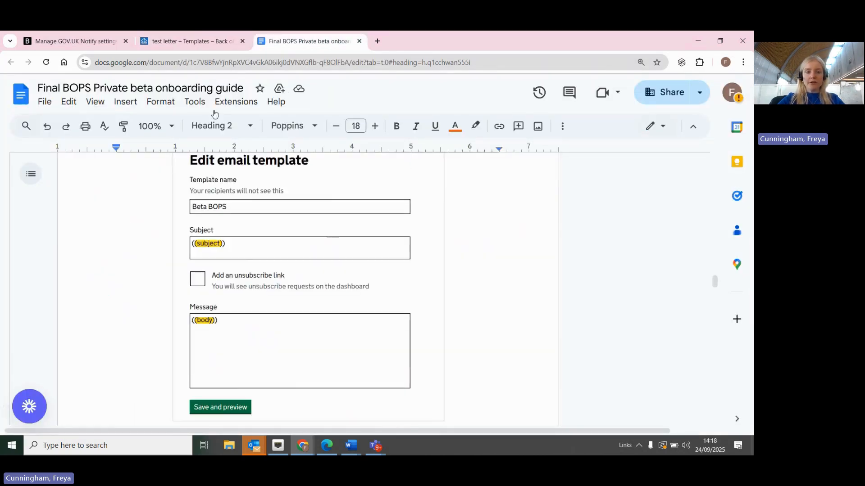
{"action": "left_click", "coordinate": [192, 42]}
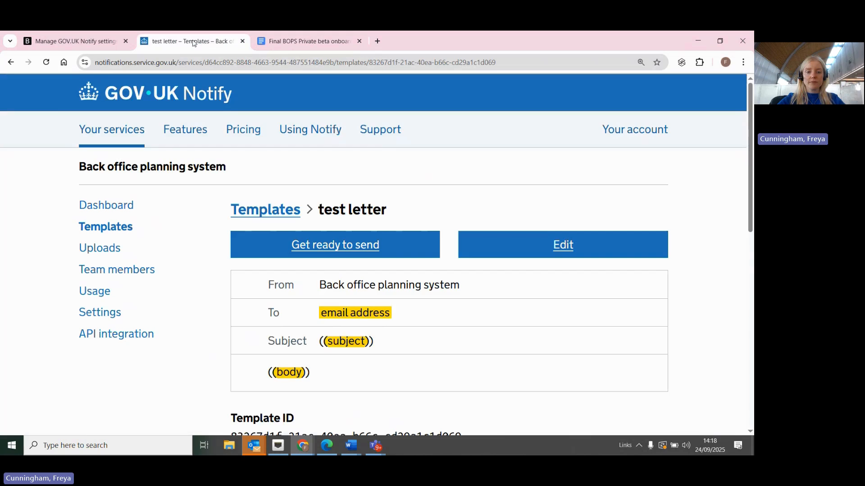
- Copy the template ID of the test letter email template
{"action": "scroll", "coordinate": [342, 234], "scroll_direction": "down", "scroll_amount": 3}
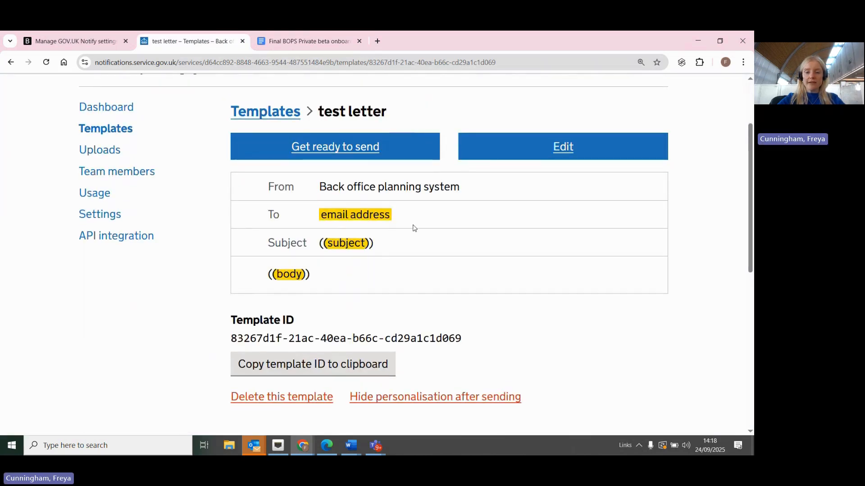
{"action": "scroll", "coordinate": [411, 228], "scroll_direction": "down", "scroll_amount": 1}
{"action": "scroll", "coordinate": [407, 166], "scroll_direction": "up", "scroll_amount": 2}
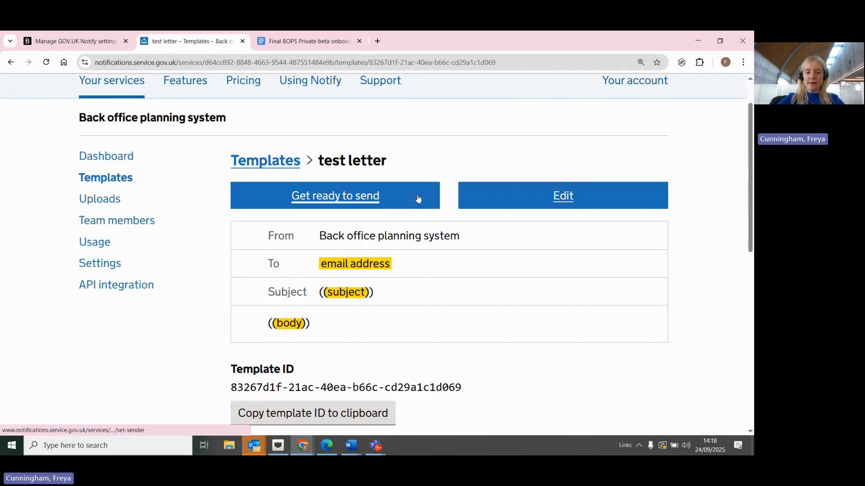
{"action": "scroll", "coordinate": [398, 171], "scroll_direction": "down", "scroll_amount": 3}
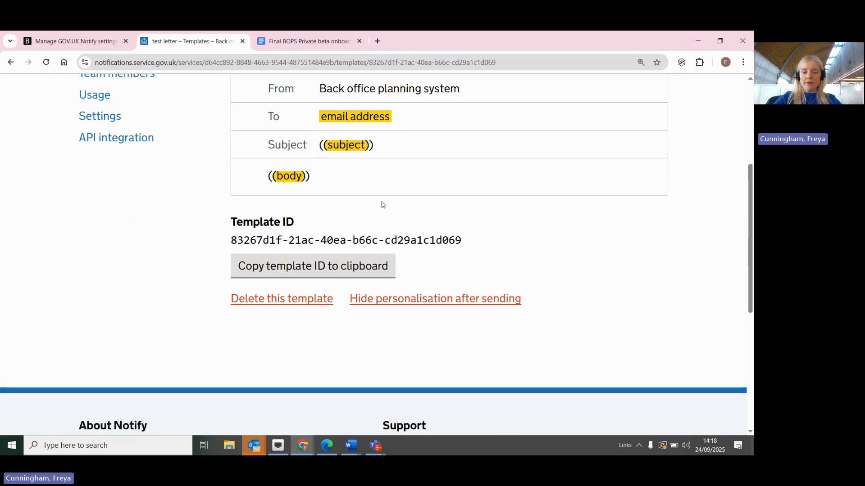
{"action": "left_click", "coordinate": [290, 266]}
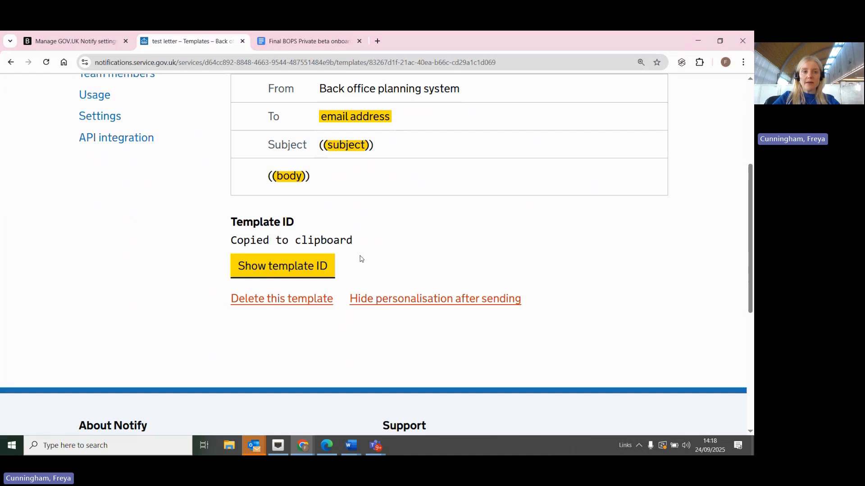
- Review the reply-to address and the email, SMS and letter template fields in the BOPS Notify settings
{"action": "left_click", "coordinate": [92, 44]}
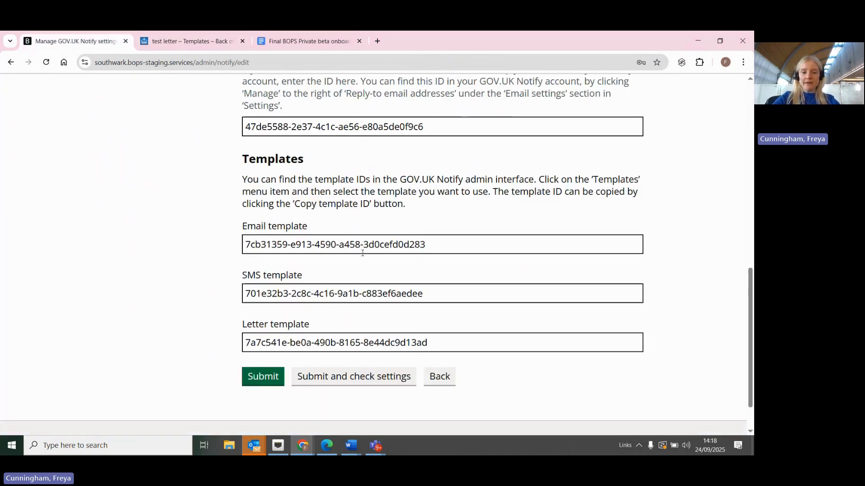
{"action": "scroll", "coordinate": [419, 248], "scroll_direction": "up", "scroll_amount": 2}
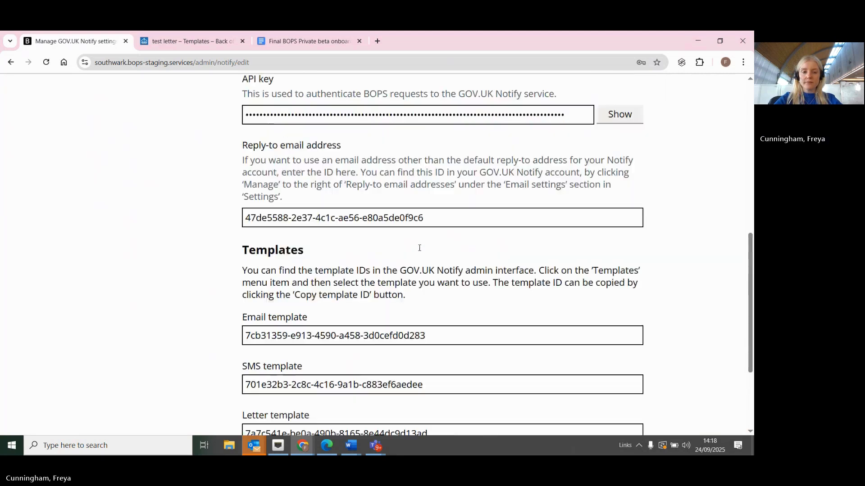
{"action": "scroll", "coordinate": [418, 249], "scroll_direction": "up", "scroll_amount": 3}
- Delete the test letter template from the GOV.UK Notify service
{"action": "left_click", "coordinate": [193, 42]}
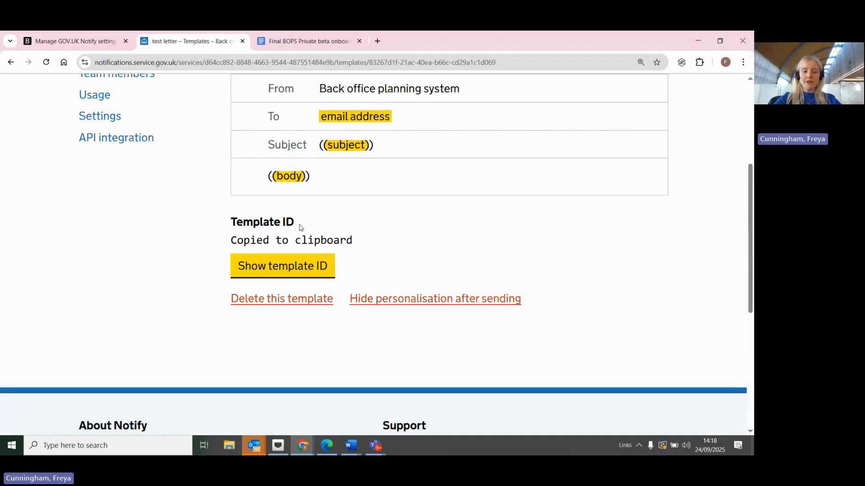
{"action": "left_click", "coordinate": [275, 299]}
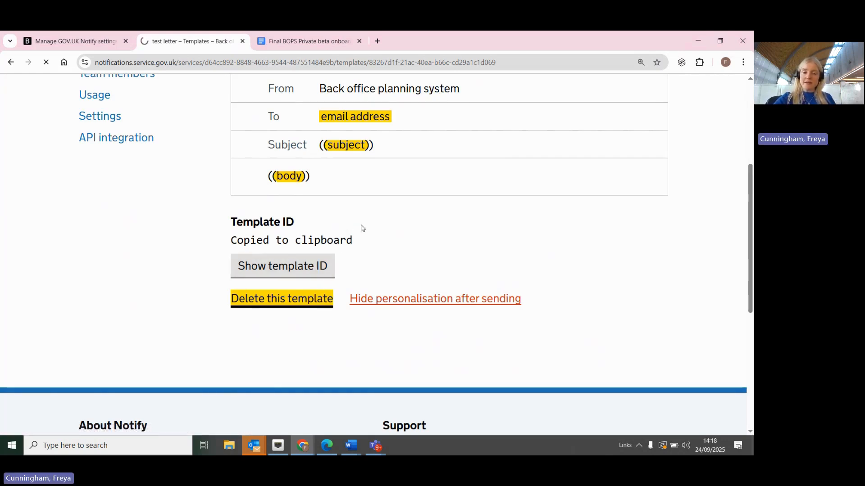
{"action": "left_click", "coordinate": [295, 271]}
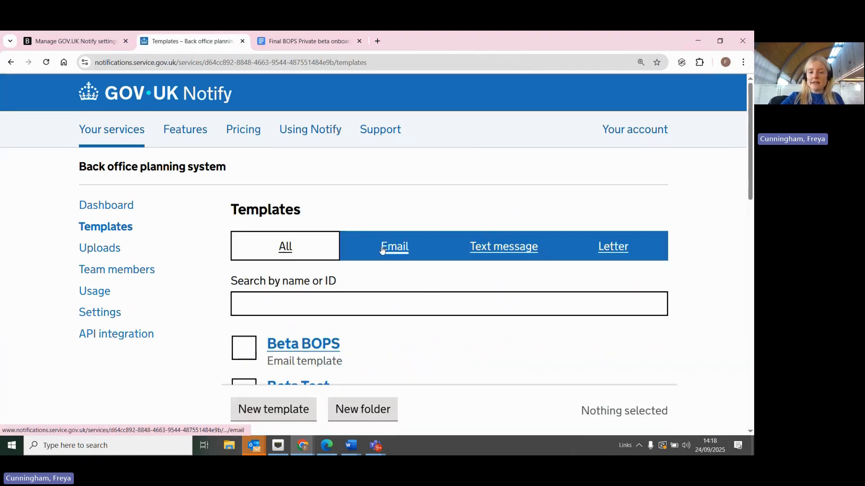
- Examine the letter and SMS template instructions and examples in the onboarding guide
{"action": "scroll", "coordinate": [388, 250], "scroll_direction": "down", "scroll_amount": 1}
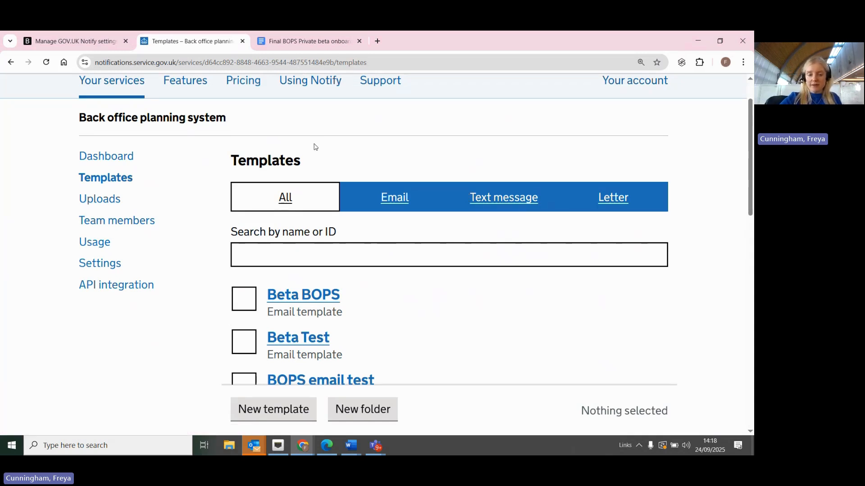
{"action": "left_click", "coordinate": [295, 42]}
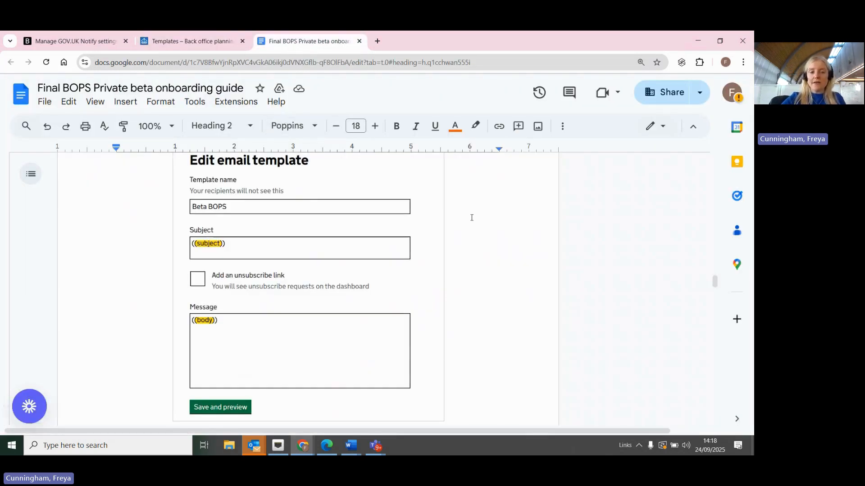
{"action": "scroll", "coordinate": [493, 217], "scroll_direction": "down", "scroll_amount": 10}
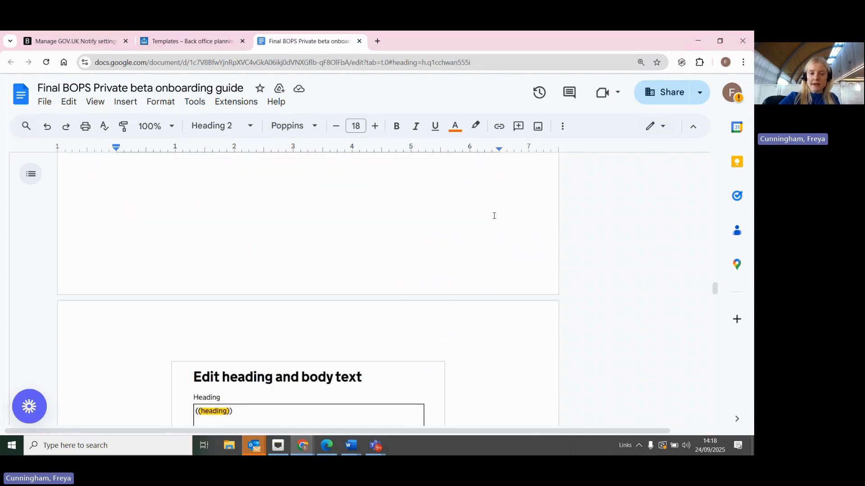
{"action": "scroll", "coordinate": [494, 216], "scroll_direction": "down", "scroll_amount": 8}
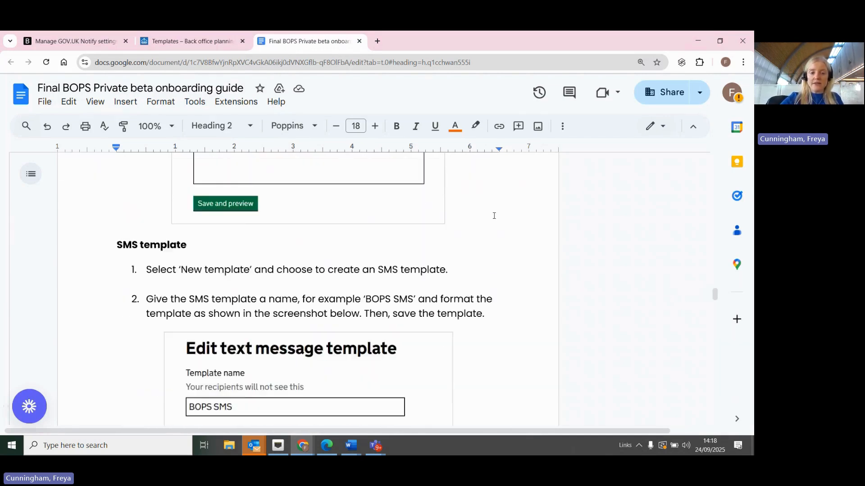
{"action": "scroll", "coordinate": [494, 216], "scroll_direction": "down", "scroll_amount": 4}
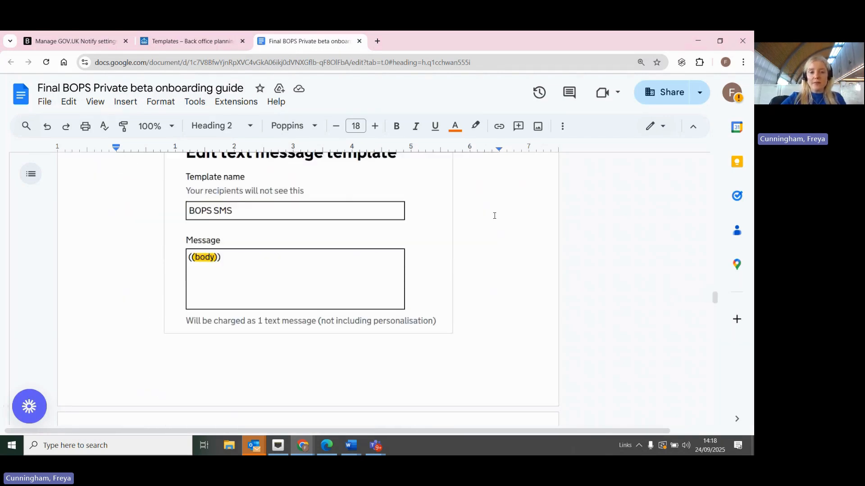
- Review the API key, reply-to email address and template ID fields in the BOPS Notify settings before submission
{"action": "left_click", "coordinate": [131, 42]}
{"action": "scroll", "coordinate": [234, 273], "scroll_direction": "down", "scroll_amount": 3}
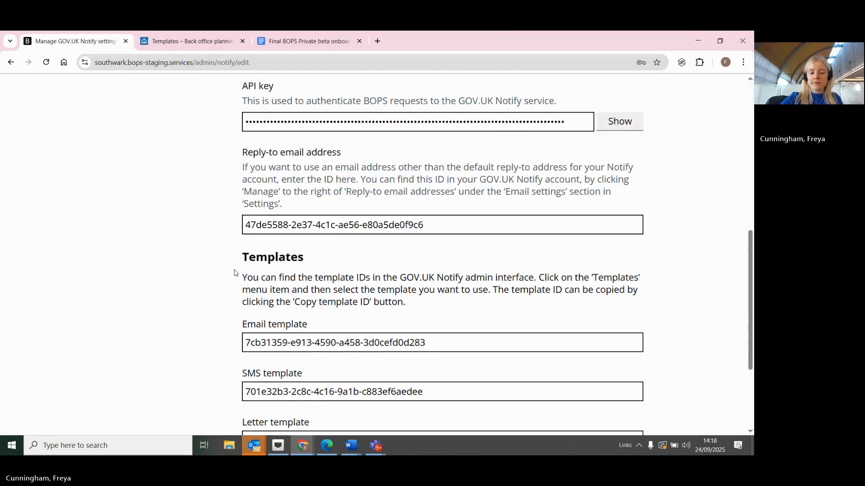
{"action": "scroll", "coordinate": [235, 272], "scroll_direction": "down", "scroll_amount": 3}
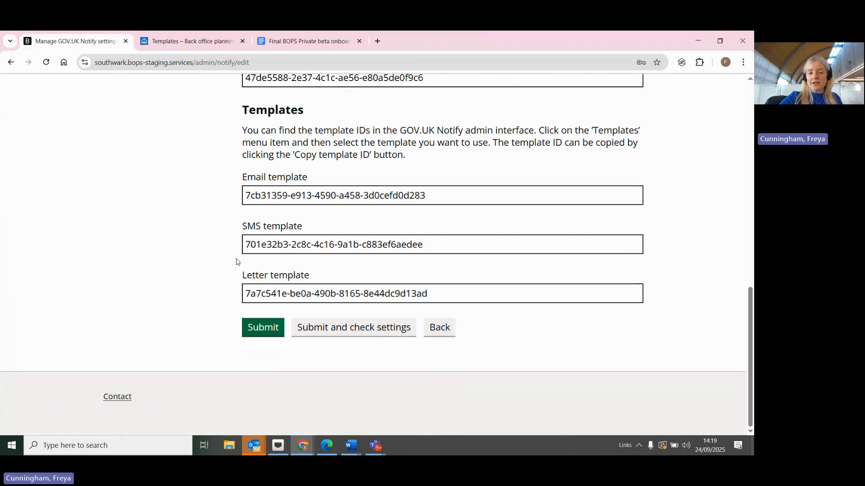
{"action": "scroll", "coordinate": [235, 265], "scroll_direction": "up", "scroll_amount": 6}
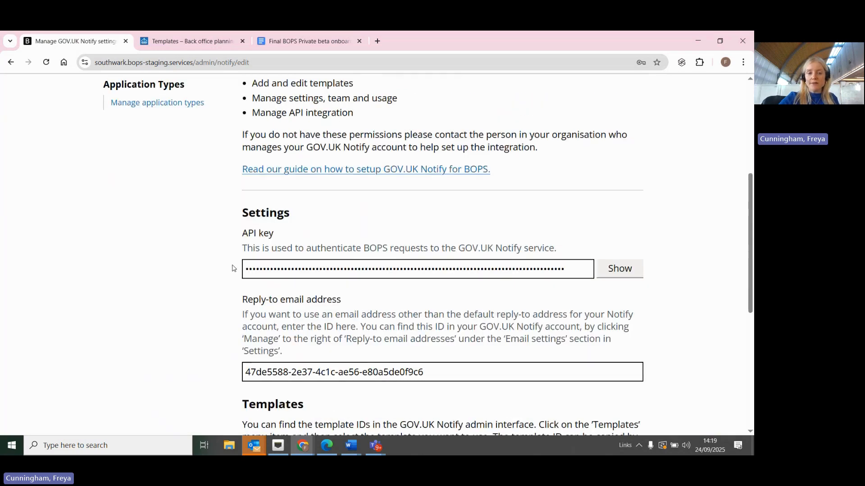
{"action": "scroll", "coordinate": [422, 240], "scroll_direction": "down", "scroll_amount": 2}
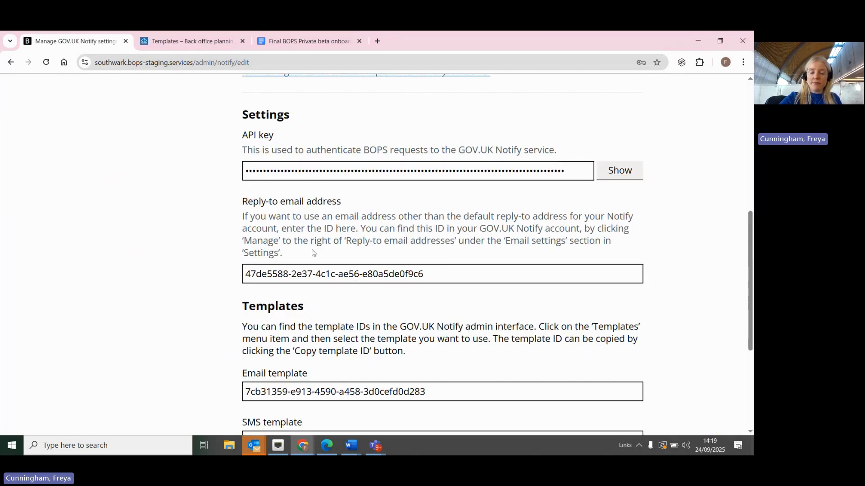
{"action": "scroll", "coordinate": [368, 210], "scroll_direction": "down", "scroll_amount": 3}
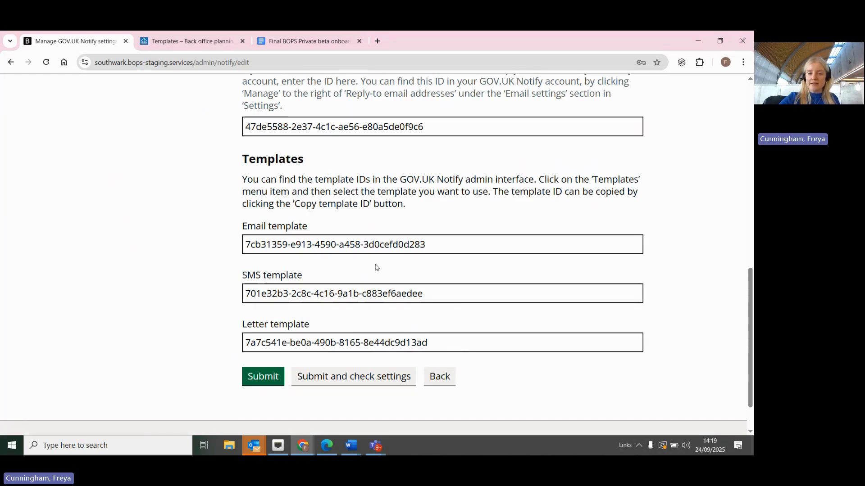
{"action": "scroll", "coordinate": [218, 305], "scroll_direction": "up", "scroll_amount": 5}
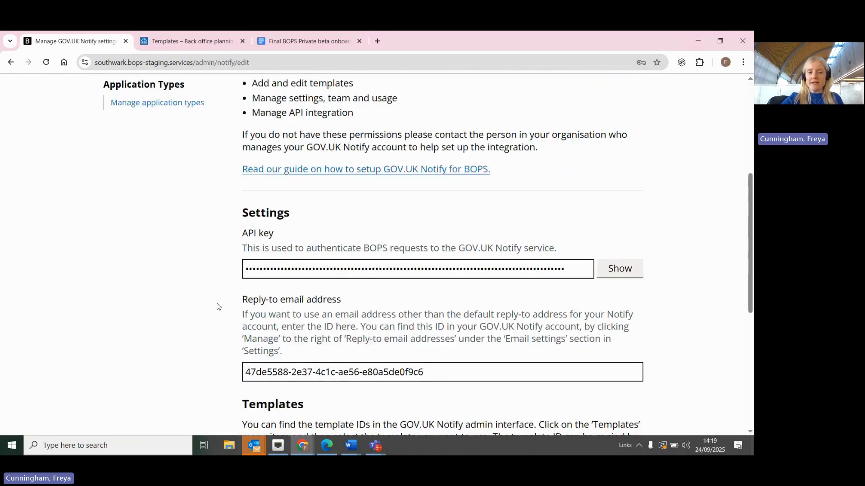
{"action": "scroll", "coordinate": [218, 305], "scroll_direction": "down", "scroll_amount": 5}
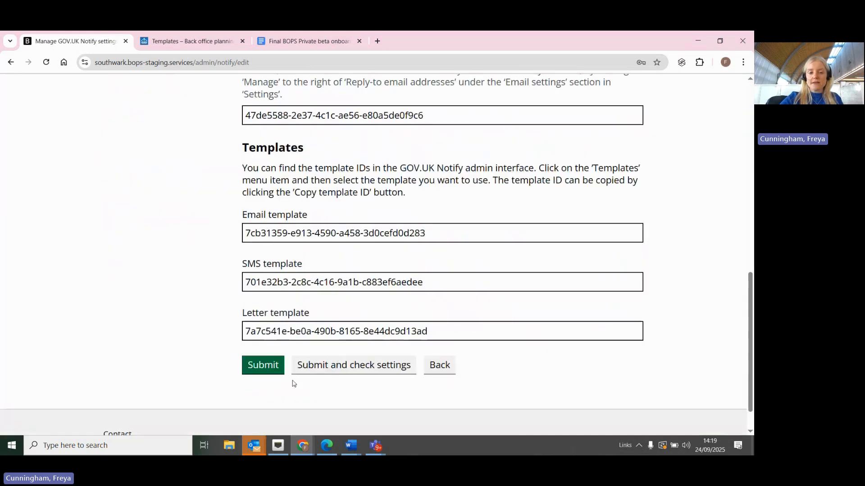
- Submit the GOV.UK Notify settings and start checking them, declining to save the password in the browser
{"action": "left_click", "coordinate": [272, 367]}
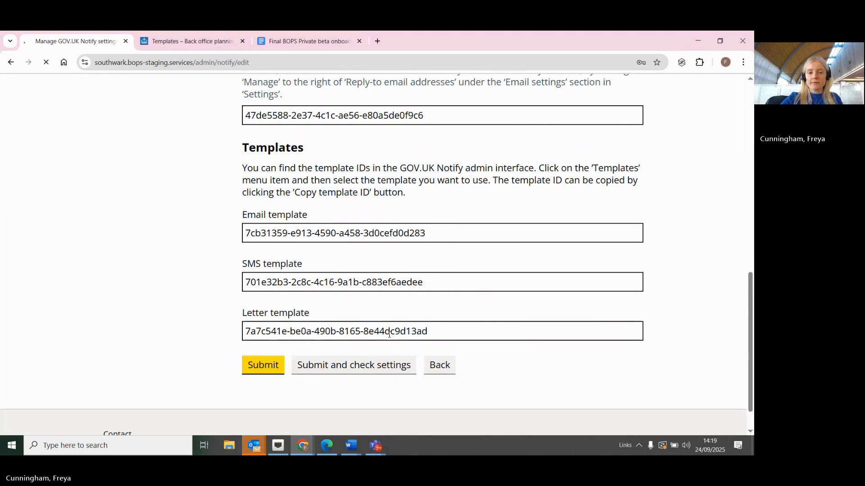
{"action": "scroll", "coordinate": [390, 333], "scroll_direction": "down", "scroll_amount": 15}
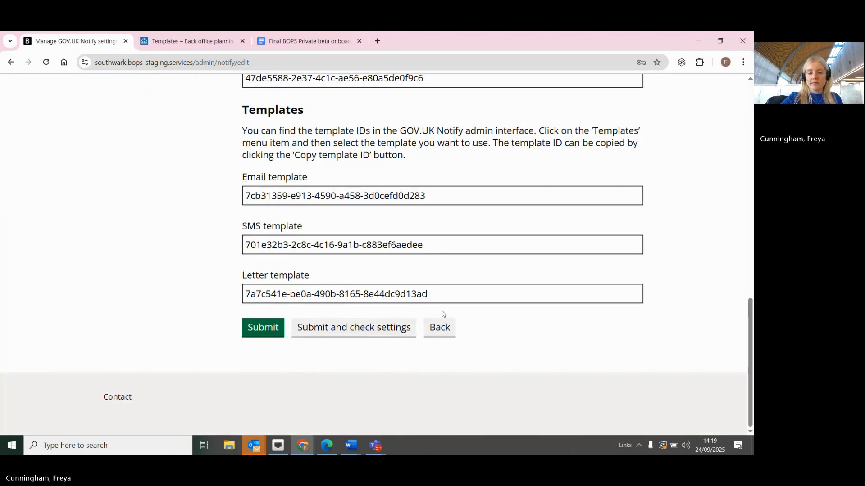
{"action": "left_click", "coordinate": [392, 328]}
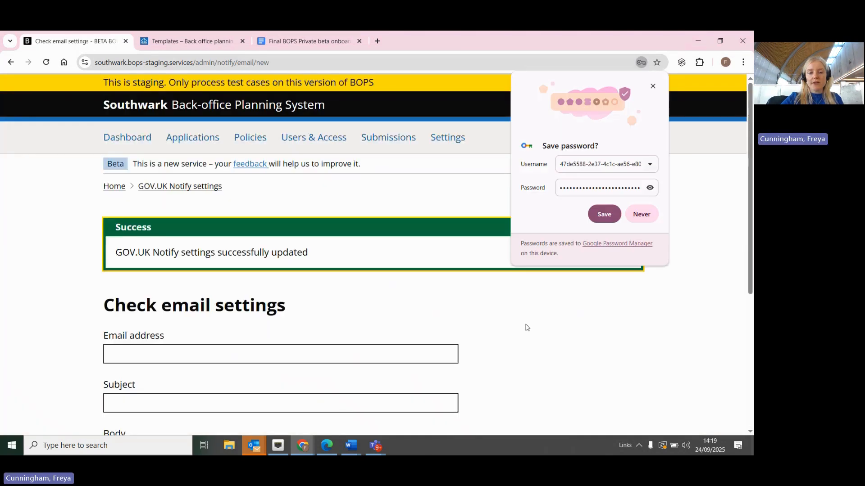
{"action": "left_click", "coordinate": [643, 215]}
- Look over the email settings check form and skip the email check without sending a test email
{"action": "scroll", "coordinate": [317, 247], "scroll_direction": "down", "scroll_amount": 5}
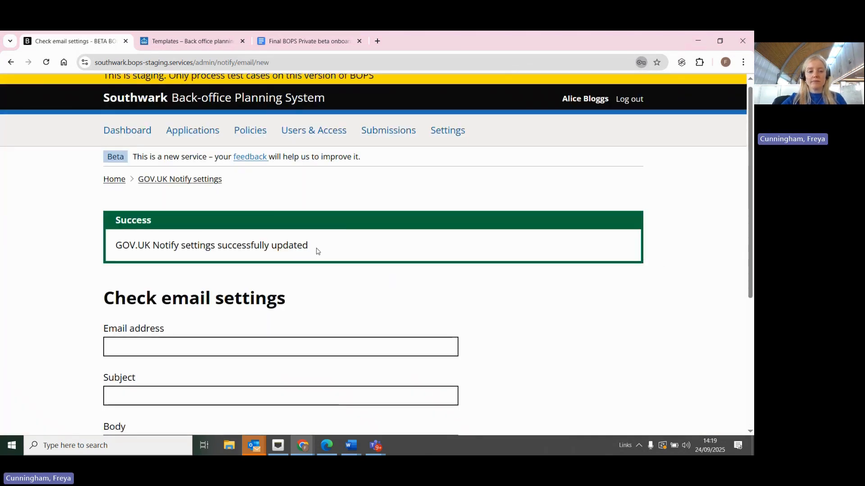
{"action": "scroll", "coordinate": [250, 256], "scroll_direction": "up", "scroll_amount": 2}
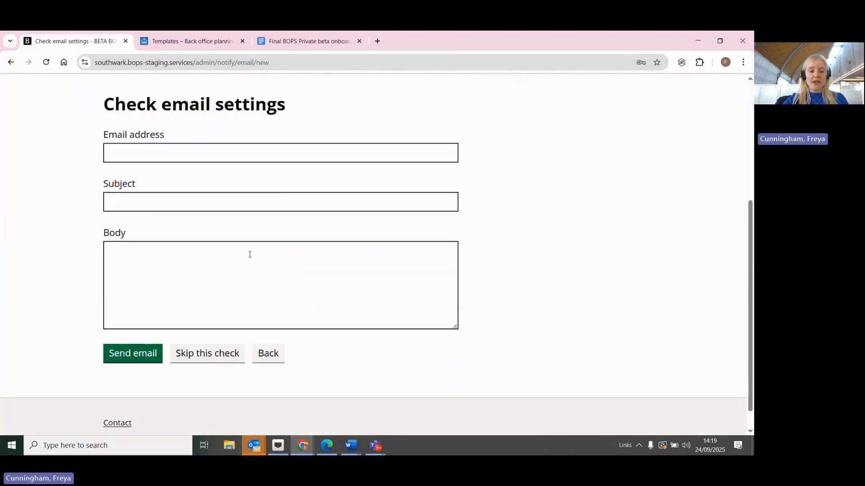
{"action": "scroll", "coordinate": [248, 255], "scroll_direction": "down", "scroll_amount": 1}
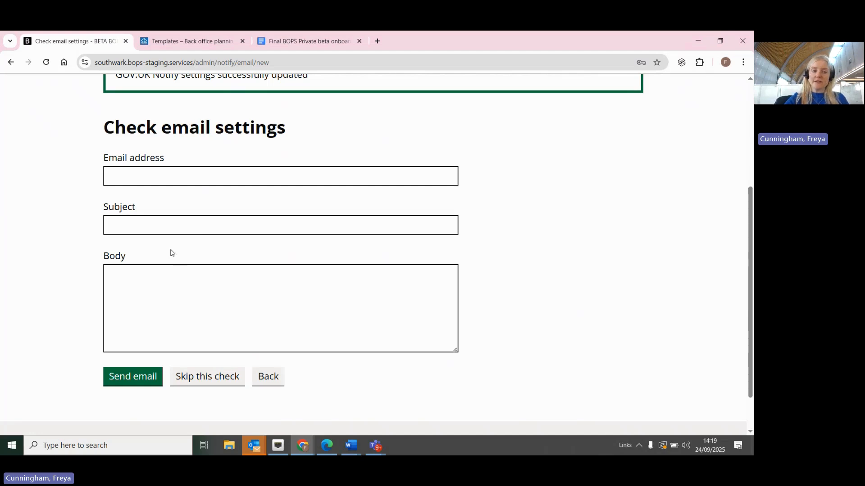
{"action": "scroll", "coordinate": [206, 166], "scroll_direction": "up", "scroll_amount": 1}
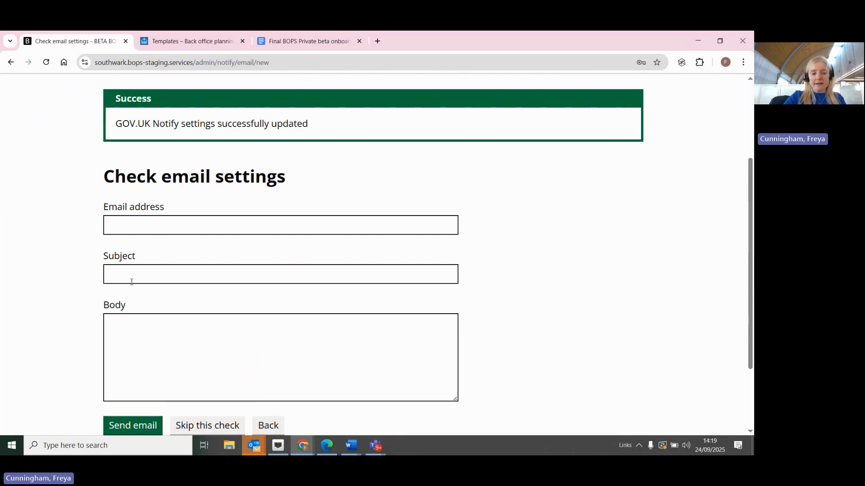
{"action": "scroll", "coordinate": [183, 347], "scroll_direction": "down", "scroll_amount": 1}
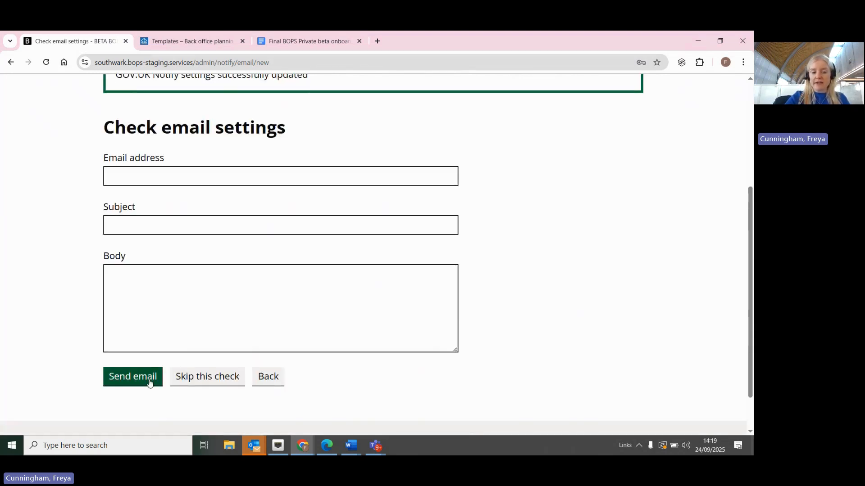
{"action": "left_click", "coordinate": [202, 380]}
- Look over the SMS settings check form and skip the SMS check
{"action": "scroll", "coordinate": [279, 283], "scroll_direction": "down", "scroll_amount": 2}
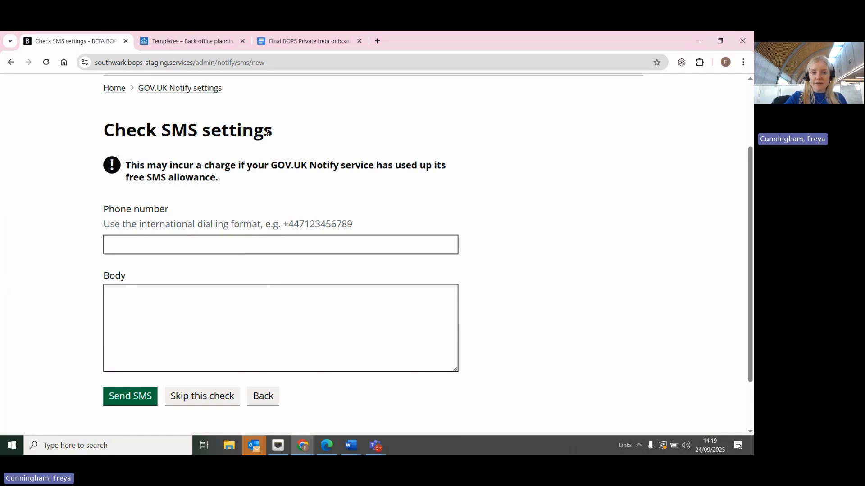
{"action": "scroll", "coordinate": [268, 136], "scroll_direction": "down", "scroll_amount": 1}
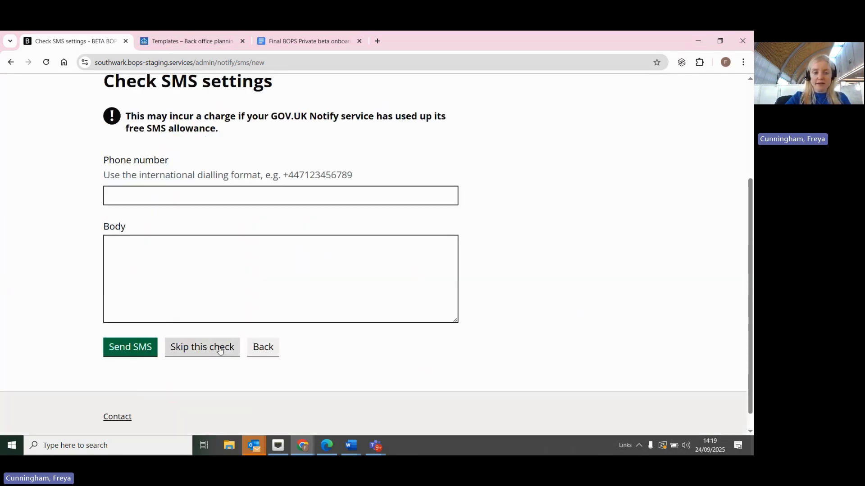
{"action": "left_click", "coordinate": [203, 354]}
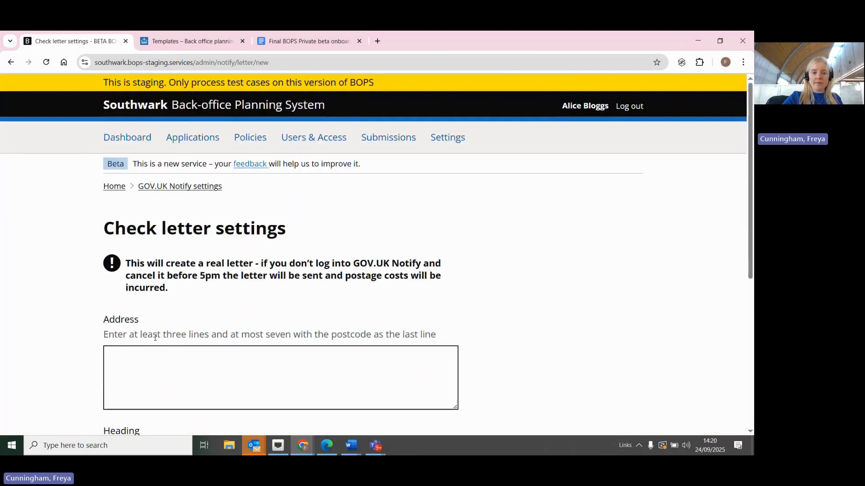
- Read the letter settings check form, including its cost warning and the address, heading and message fields
{"action": "scroll", "coordinate": [155, 338], "scroll_direction": "down", "scroll_amount": 1}
{"action": "scroll", "coordinate": [155, 338], "scroll_direction": "down", "scroll_amount": 1}
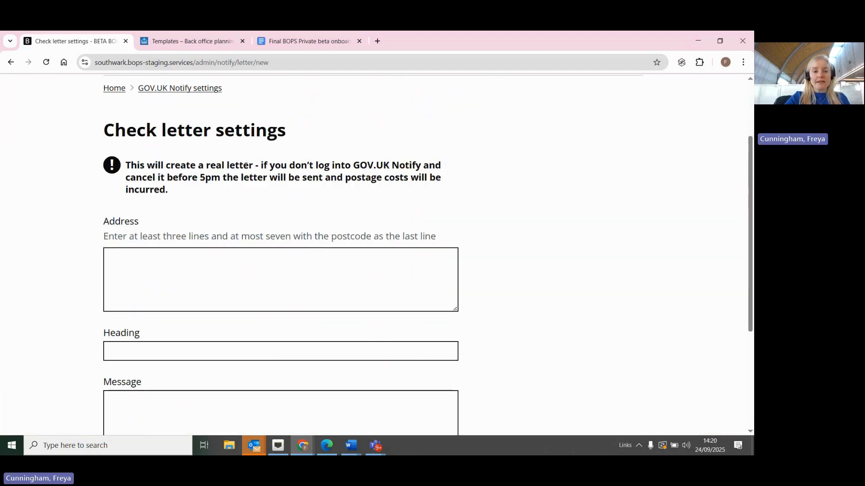
{"action": "scroll", "coordinate": [244, 168], "scroll_direction": "down", "scroll_amount": 1}
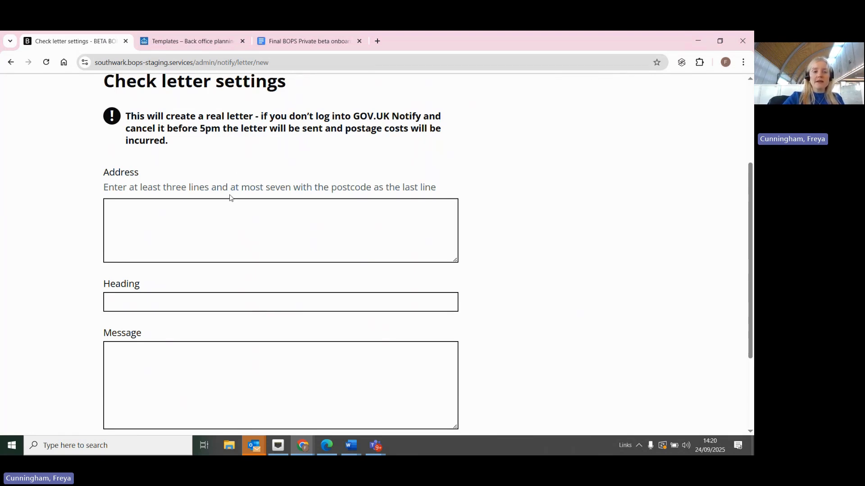
{"action": "scroll", "coordinate": [230, 193], "scroll_direction": "down", "scroll_amount": 1}
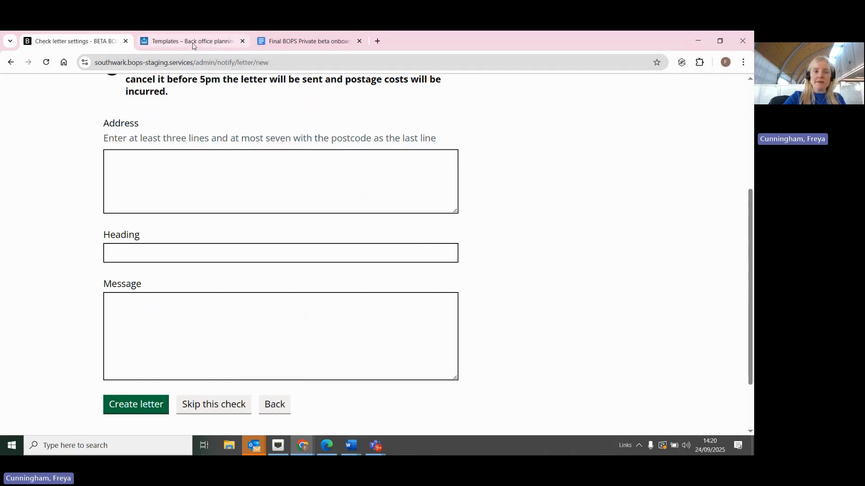
- Switch to GOV.UK Notify and view the list of letters sent in the last 7 days from the service dashboard
{"action": "left_click", "coordinate": [216, 44]}
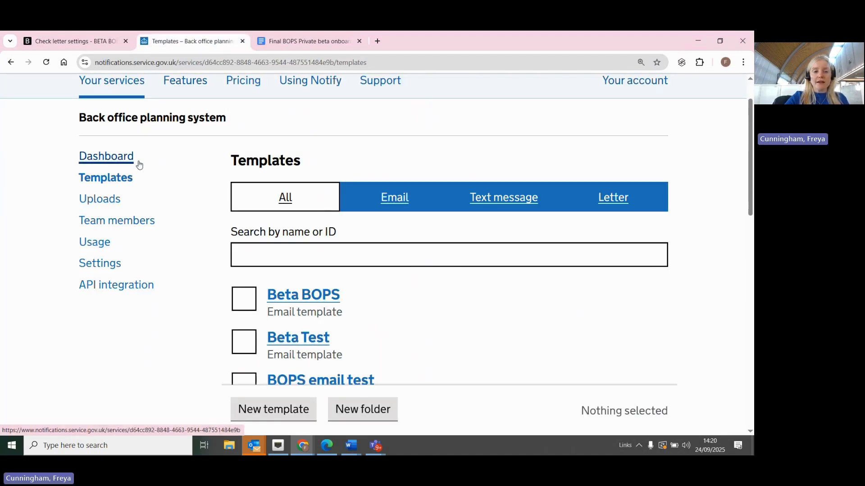
{"action": "left_click", "coordinate": [117, 163]}
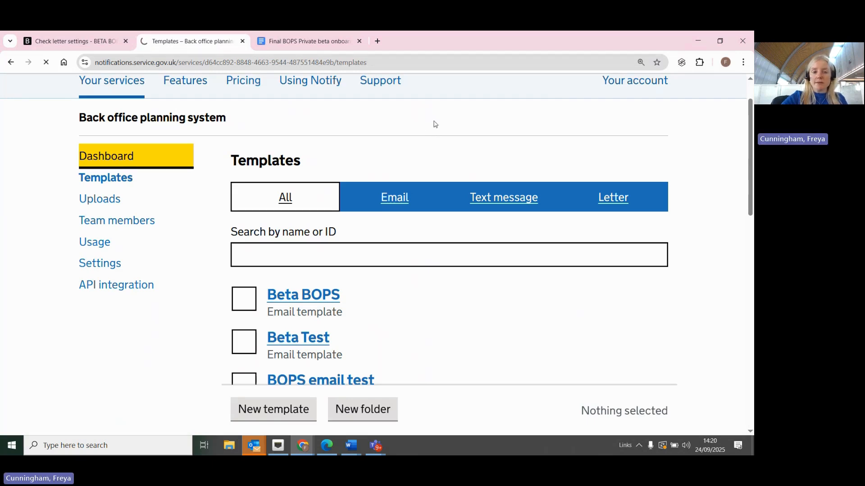
{"action": "scroll", "coordinate": [405, 170], "scroll_direction": "down", "scroll_amount": 2}
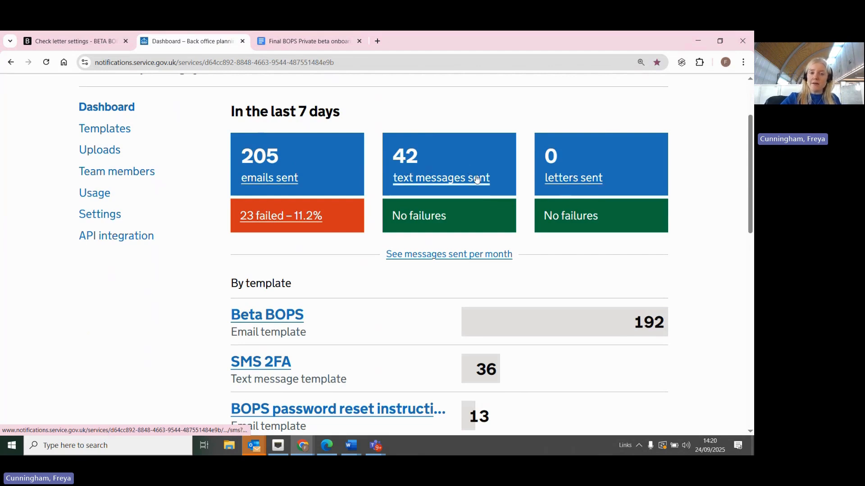
{"action": "left_click", "coordinate": [556, 178]}
{"action": "scroll", "coordinate": [363, 167], "scroll_direction": "down", "scroll_amount": 1}
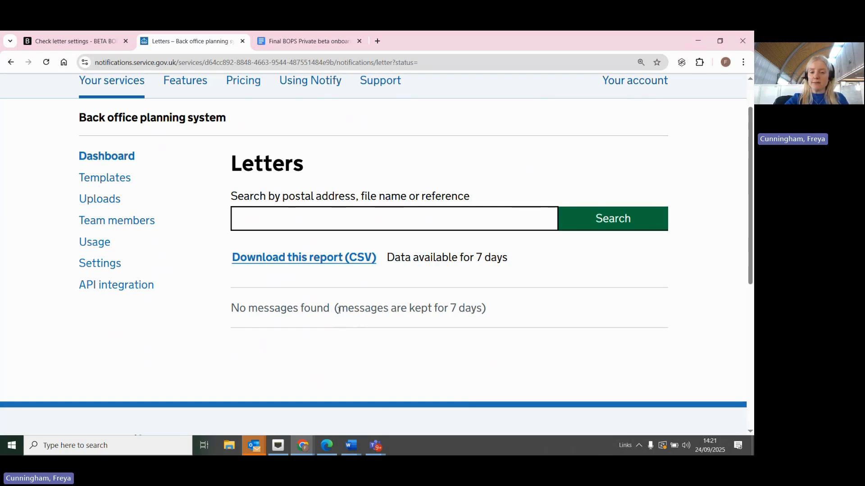
{"action": "scroll", "coordinate": [355, 293], "scroll_direction": "up", "scroll_amount": 2}
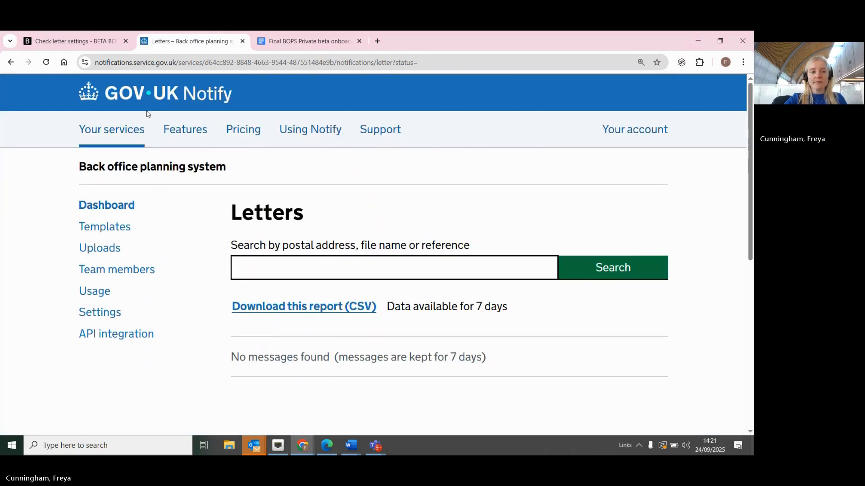
- Return to the Notify dashboard and review the usage by template and this year's message allowances
{"action": "left_click", "coordinate": [9, 64]}
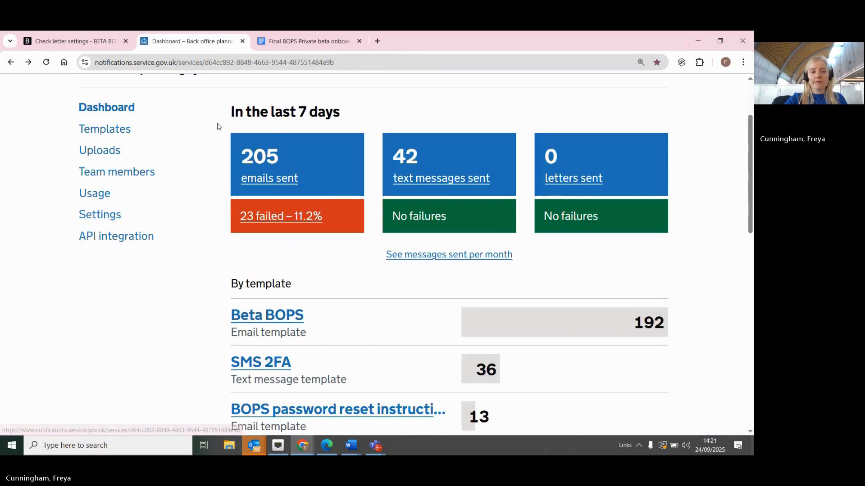
{"action": "scroll", "coordinate": [203, 213], "scroll_direction": "down", "scroll_amount": 3}
{"action": "scroll", "coordinate": [213, 219], "scroll_direction": "down", "scroll_amount": 5}
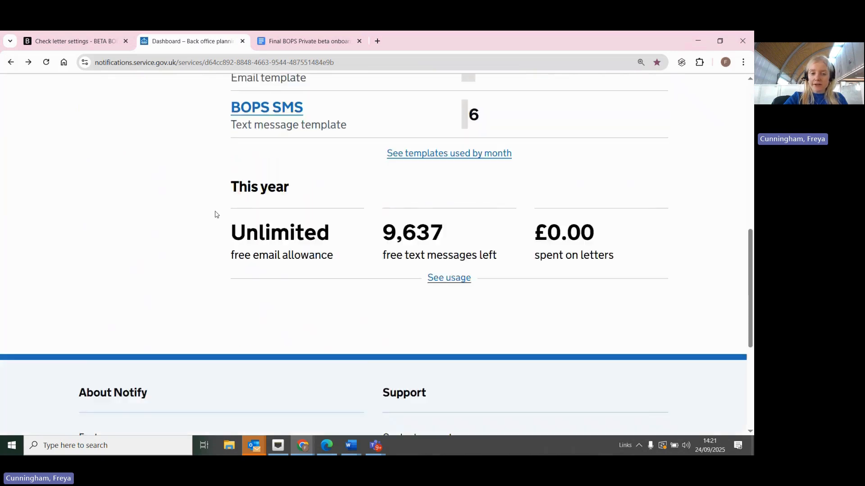
{"action": "scroll", "coordinate": [207, 233], "scroll_direction": "up", "scroll_amount": 4}
{"action": "scroll", "coordinate": [208, 232], "scroll_direction": "up", "scroll_amount": 5}
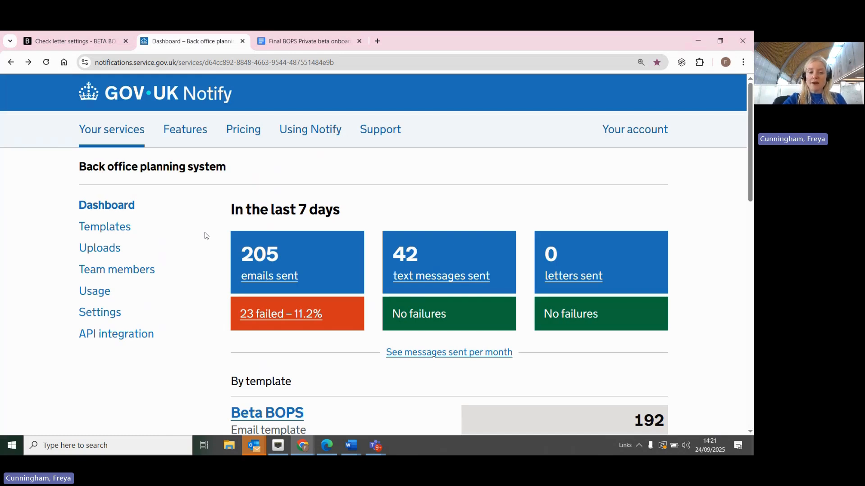
- Look through the letter and SMS template examples in the onboarding guide, then return to the BOPS letter check form
{"action": "left_click", "coordinate": [284, 42]}
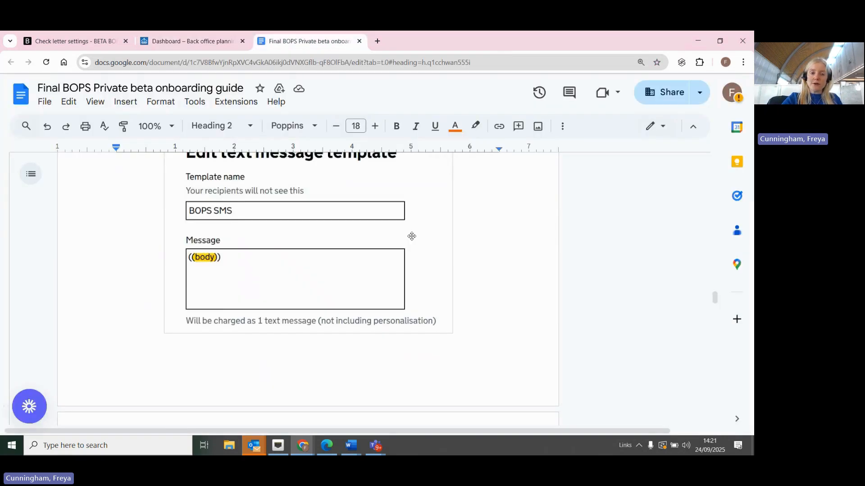
{"action": "scroll", "coordinate": [515, 243], "scroll_direction": "up", "scroll_amount": 12}
{"action": "scroll", "coordinate": [517, 243], "scroll_direction": "down", "scroll_amount": 3}
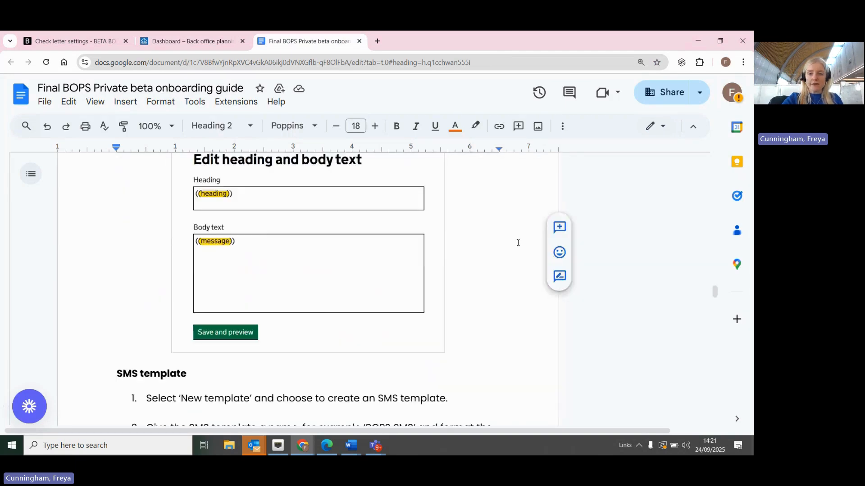
{"action": "scroll", "coordinate": [518, 242], "scroll_direction": "down", "scroll_amount": 9}
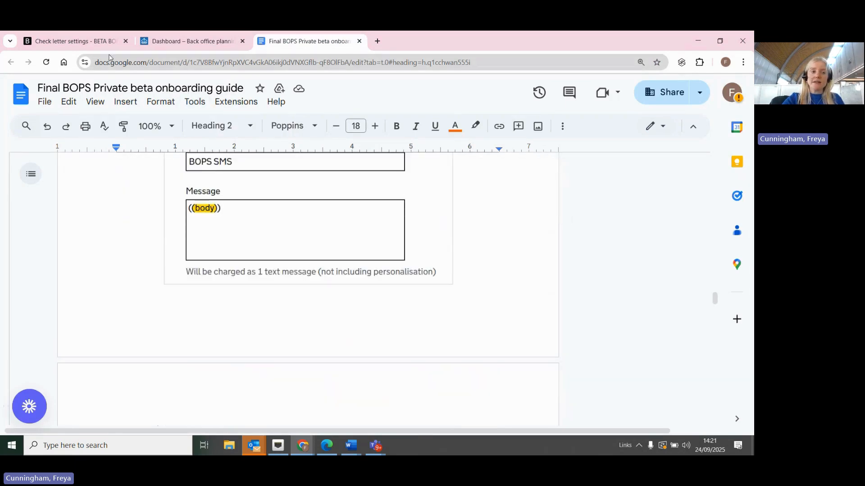
{"action": "left_click", "coordinate": [107, 41]}
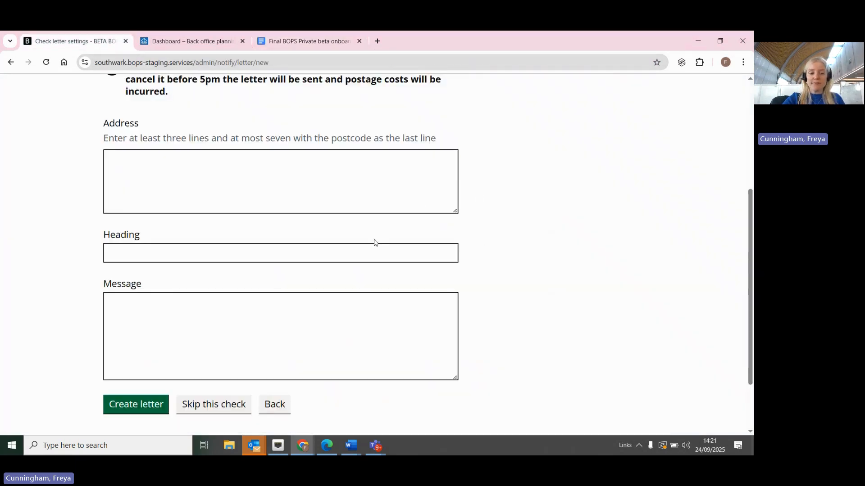